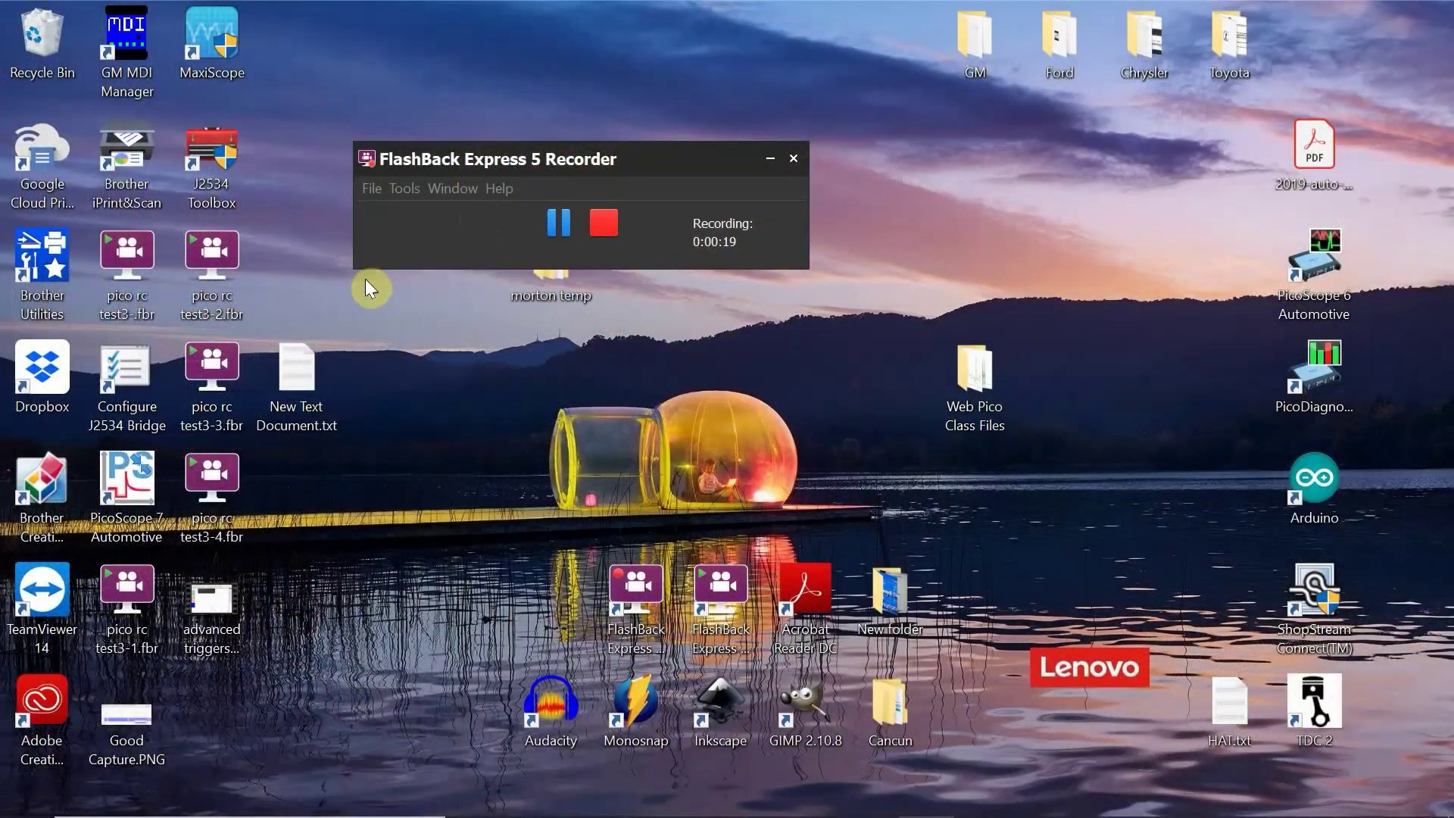
# Step: Launch PicoScope 7 Automotive and close the Guided tests window
pyautogui.doubleClick(156, 466)
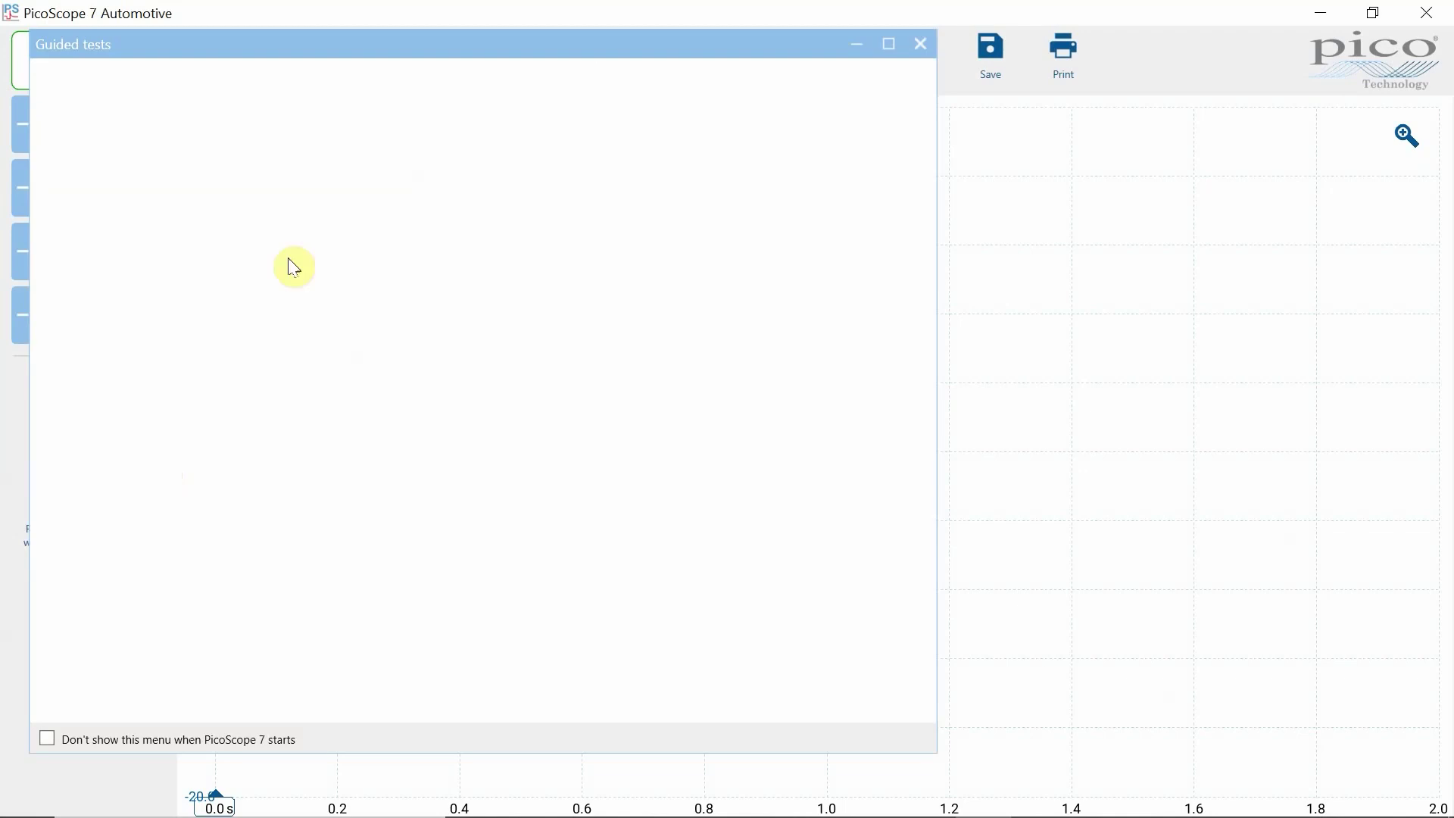
pyautogui.click(921, 44)
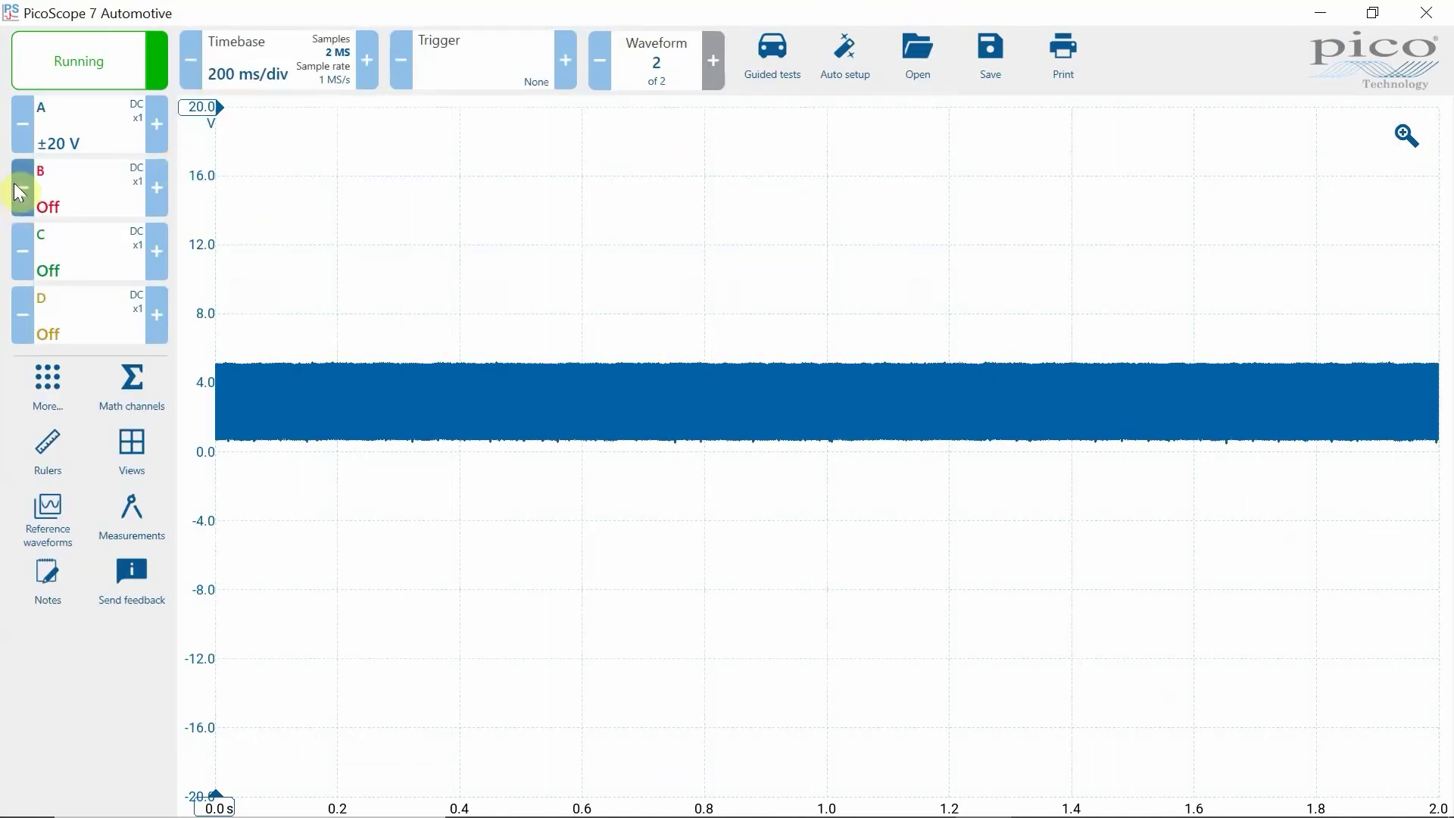
# Step: Set channel A to ±10 V and enable channels B and C, each raised to ±10 V
pyautogui.click(21, 122)
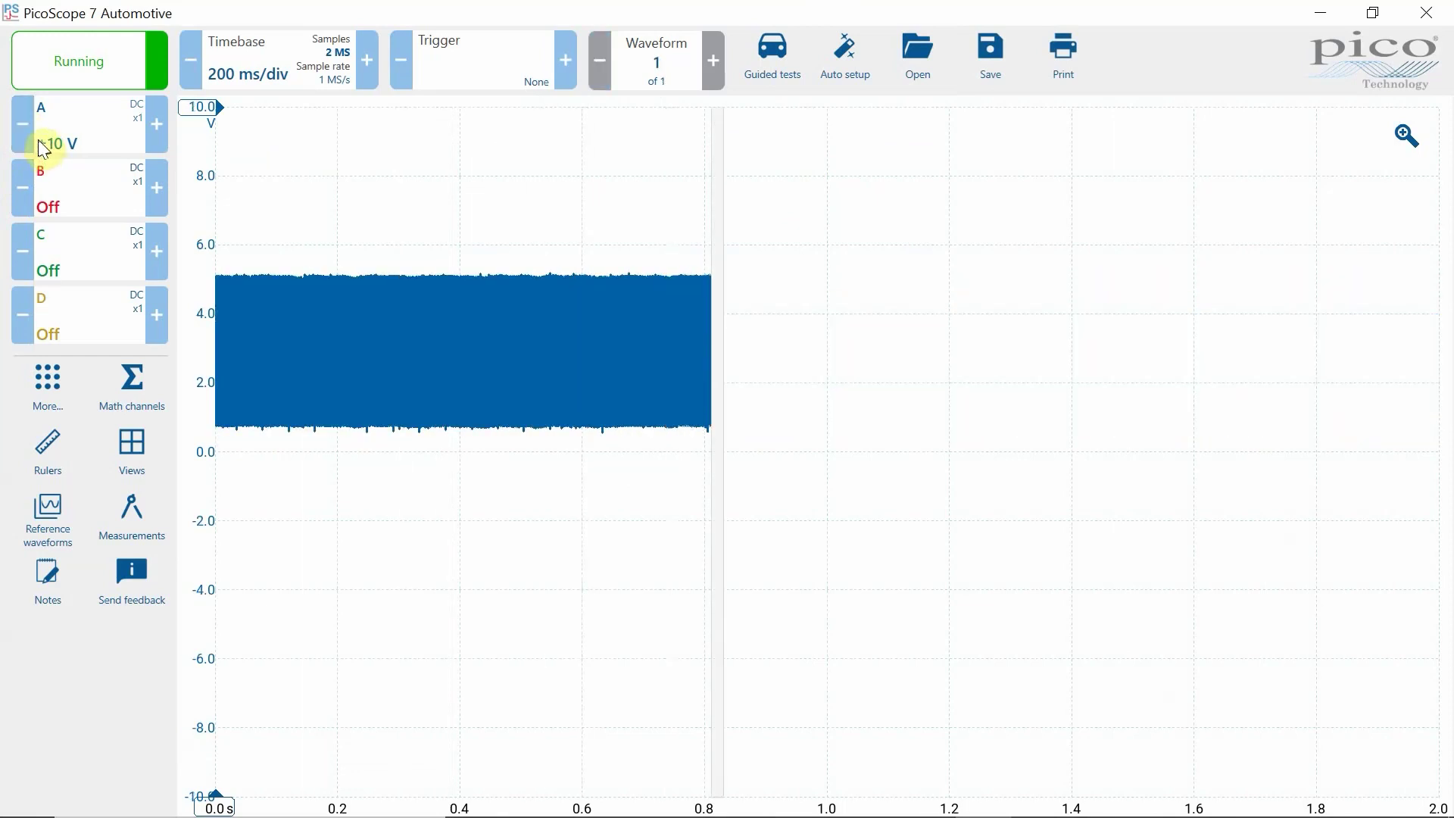
pyautogui.click(27, 185)
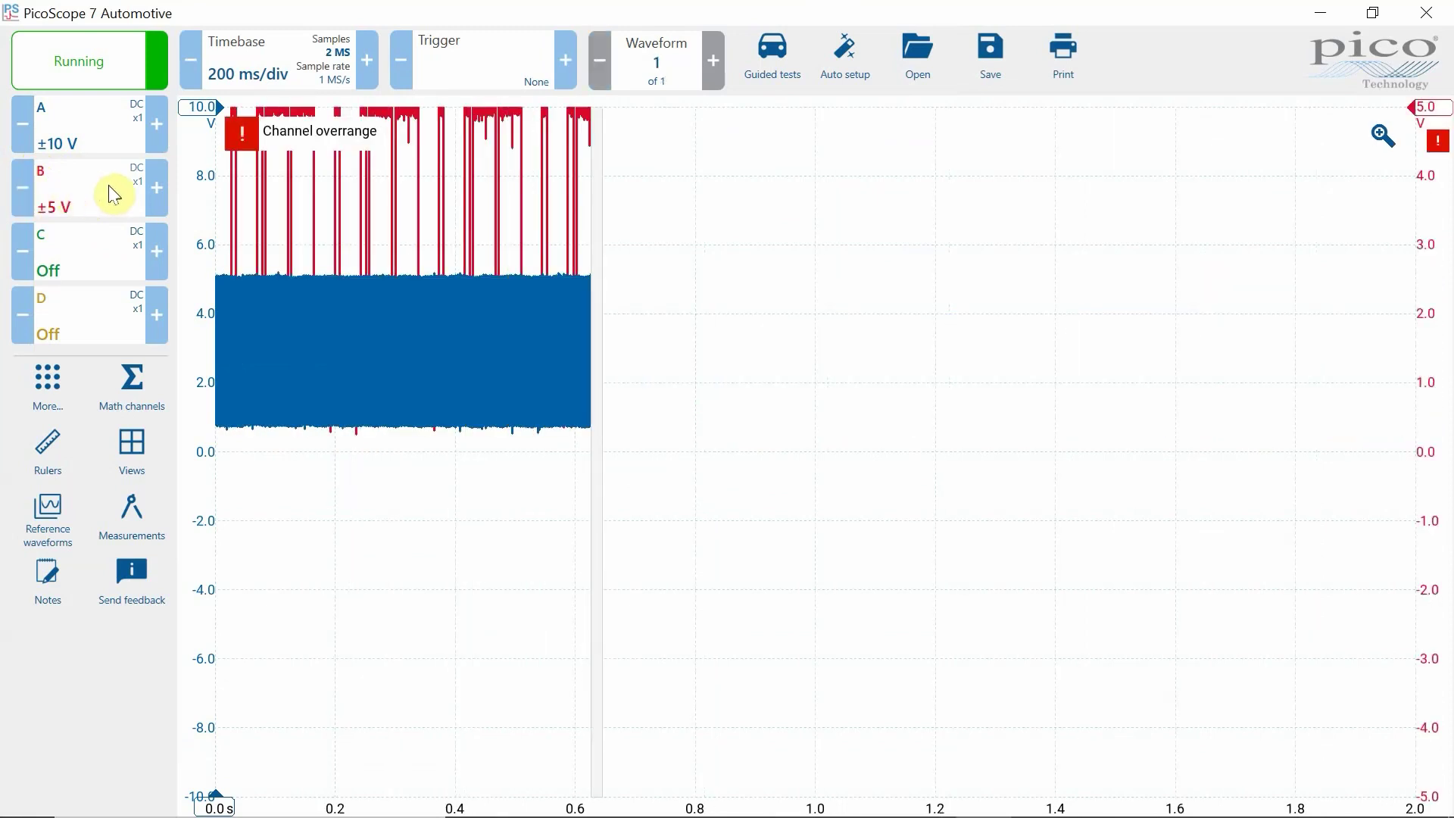
pyautogui.click(153, 192)
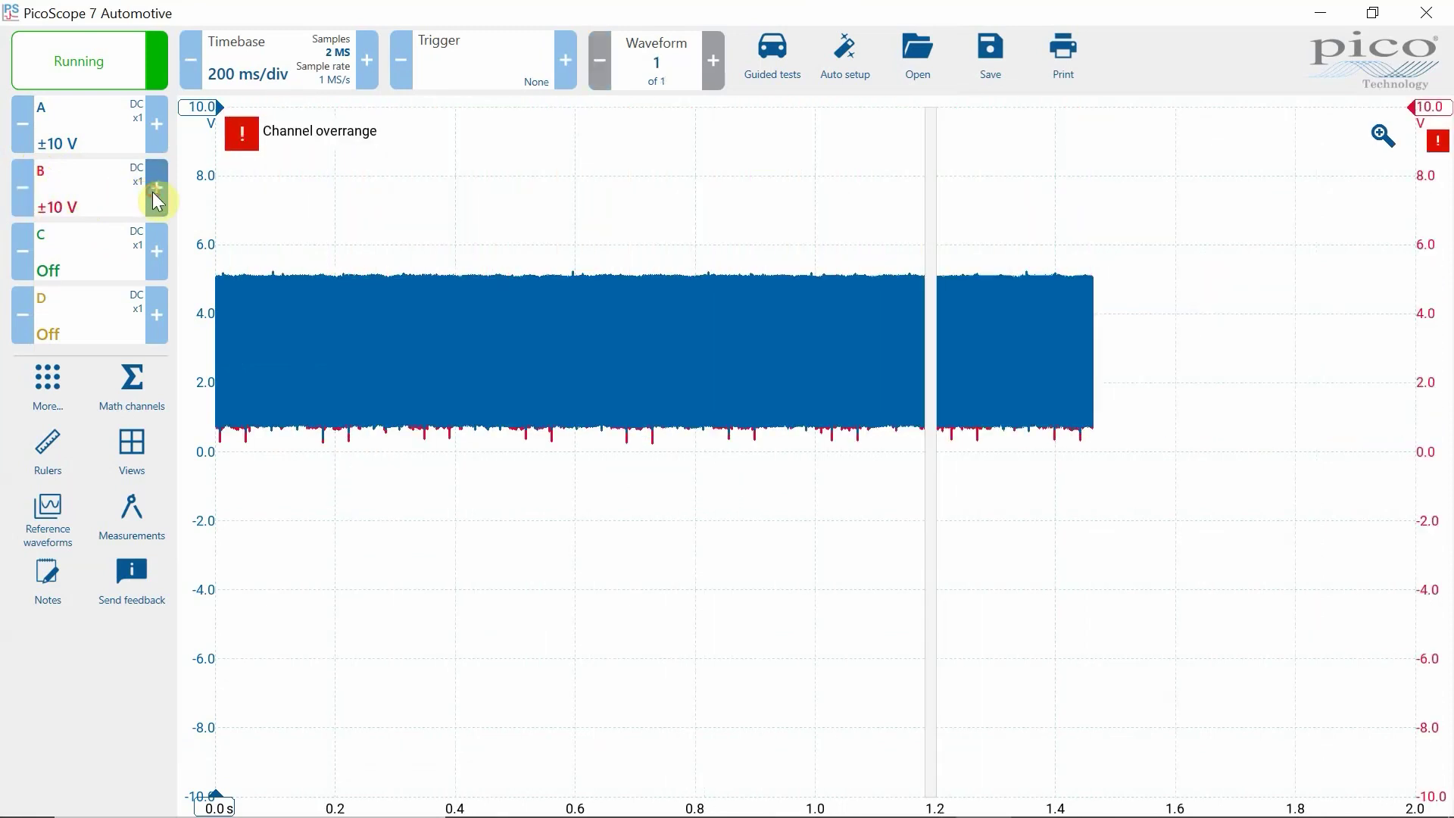
pyautogui.click(154, 256)
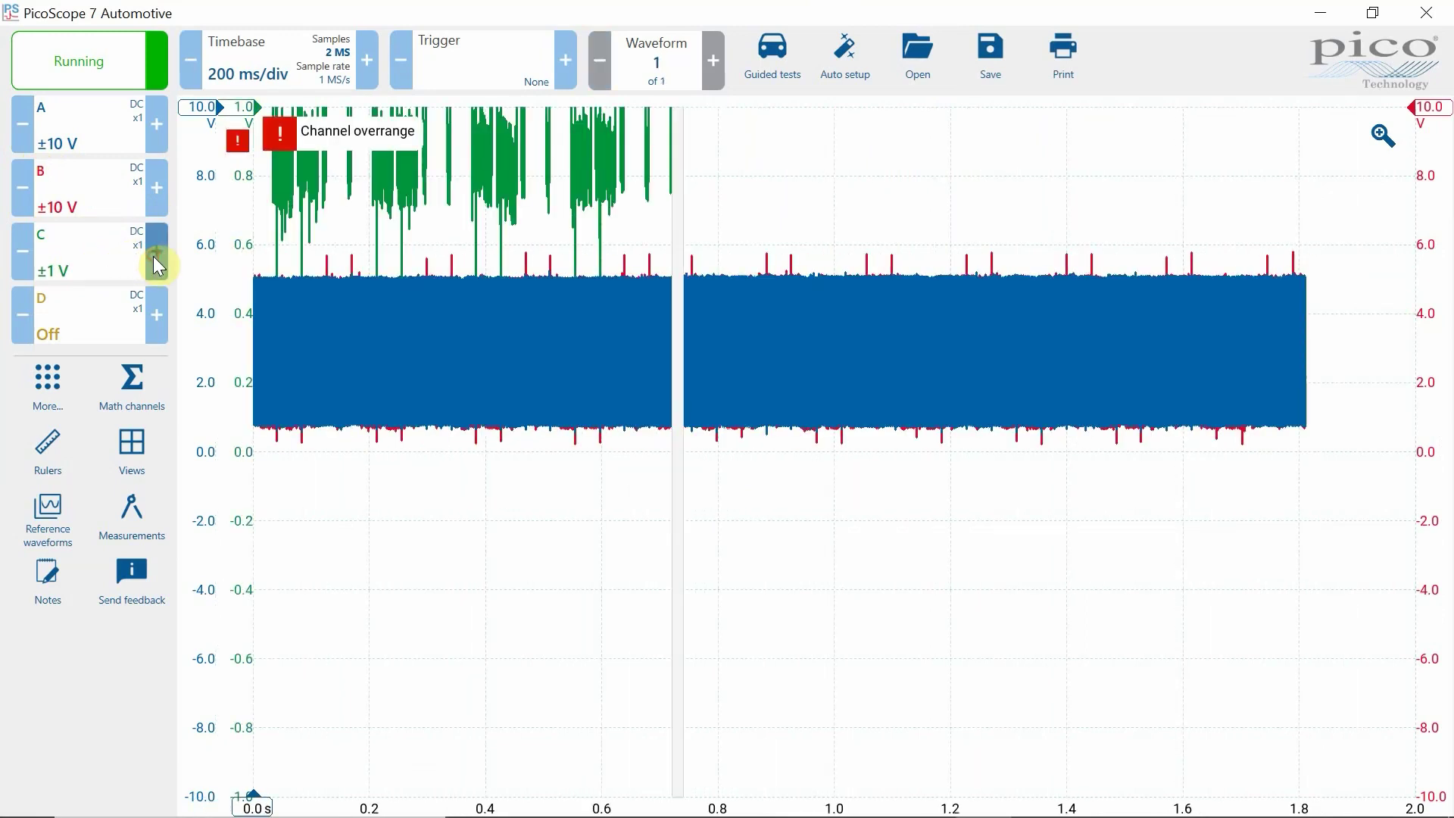
pyautogui.click(155, 252)
pyautogui.click(155, 253)
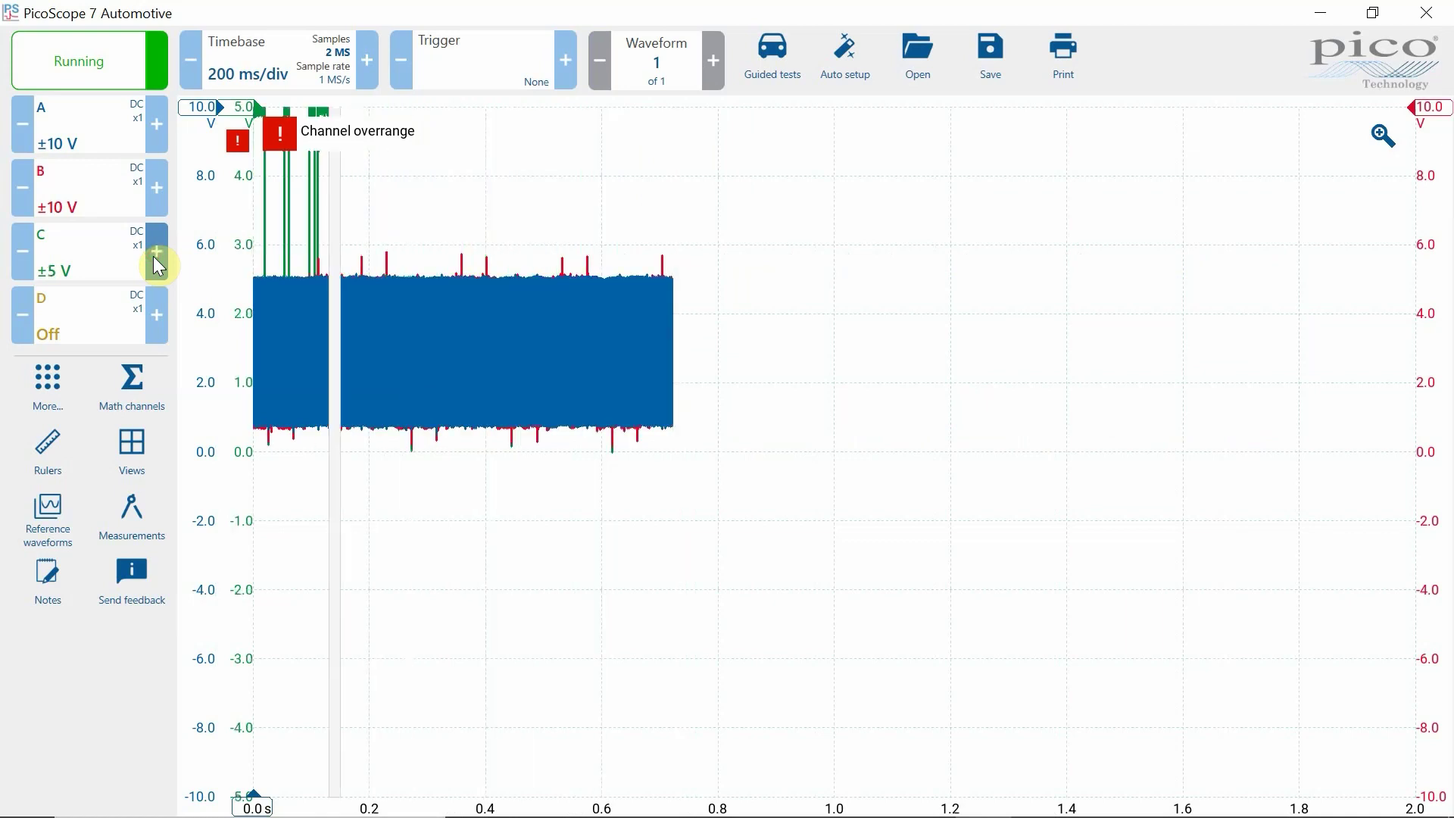
pyautogui.click(153, 258)
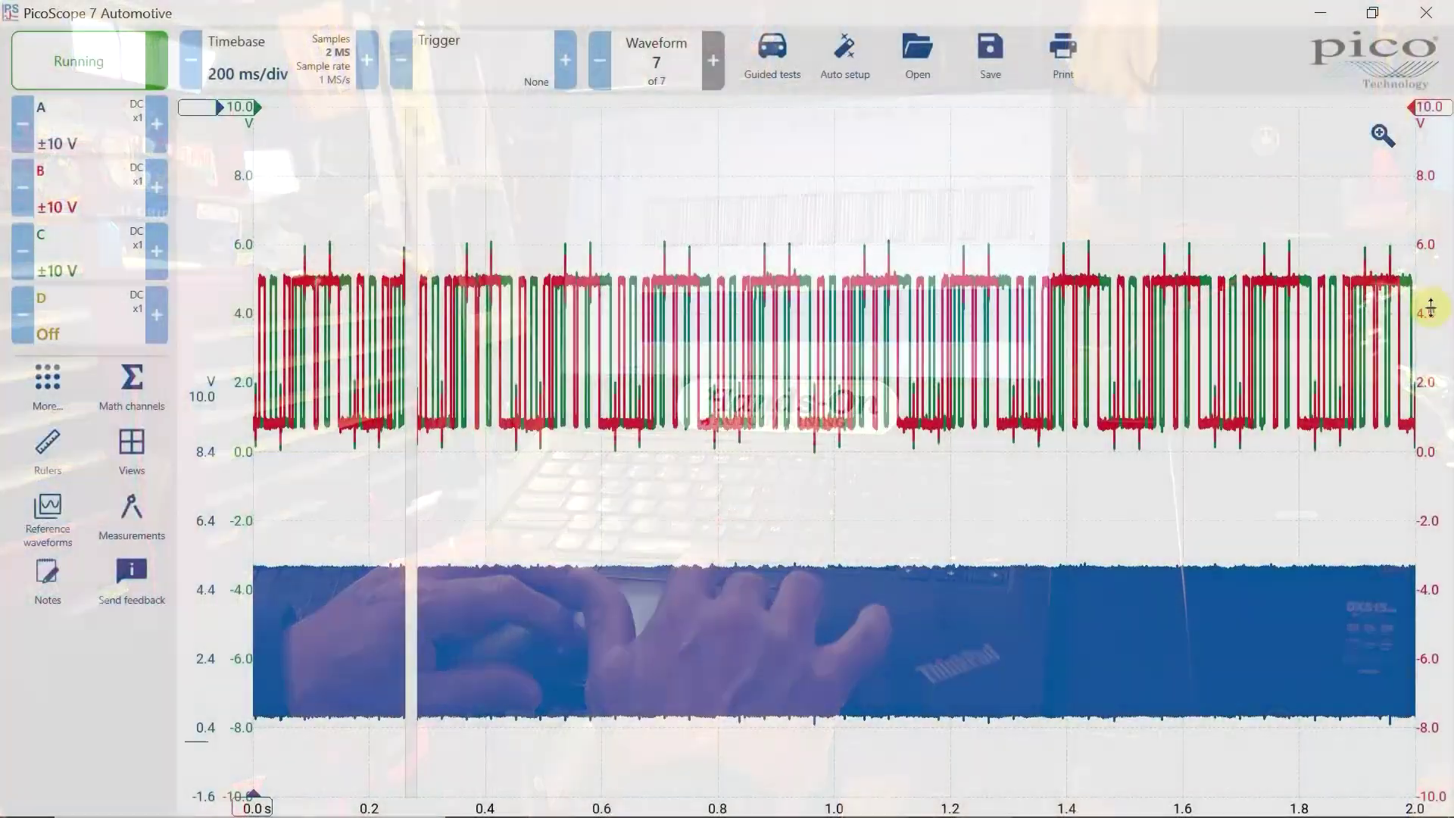
# Step: Move the red trace lower and the green trace up to the top of the graph
pyautogui.moveTo(1431, 308); pyautogui.dragTo(1186, 303)
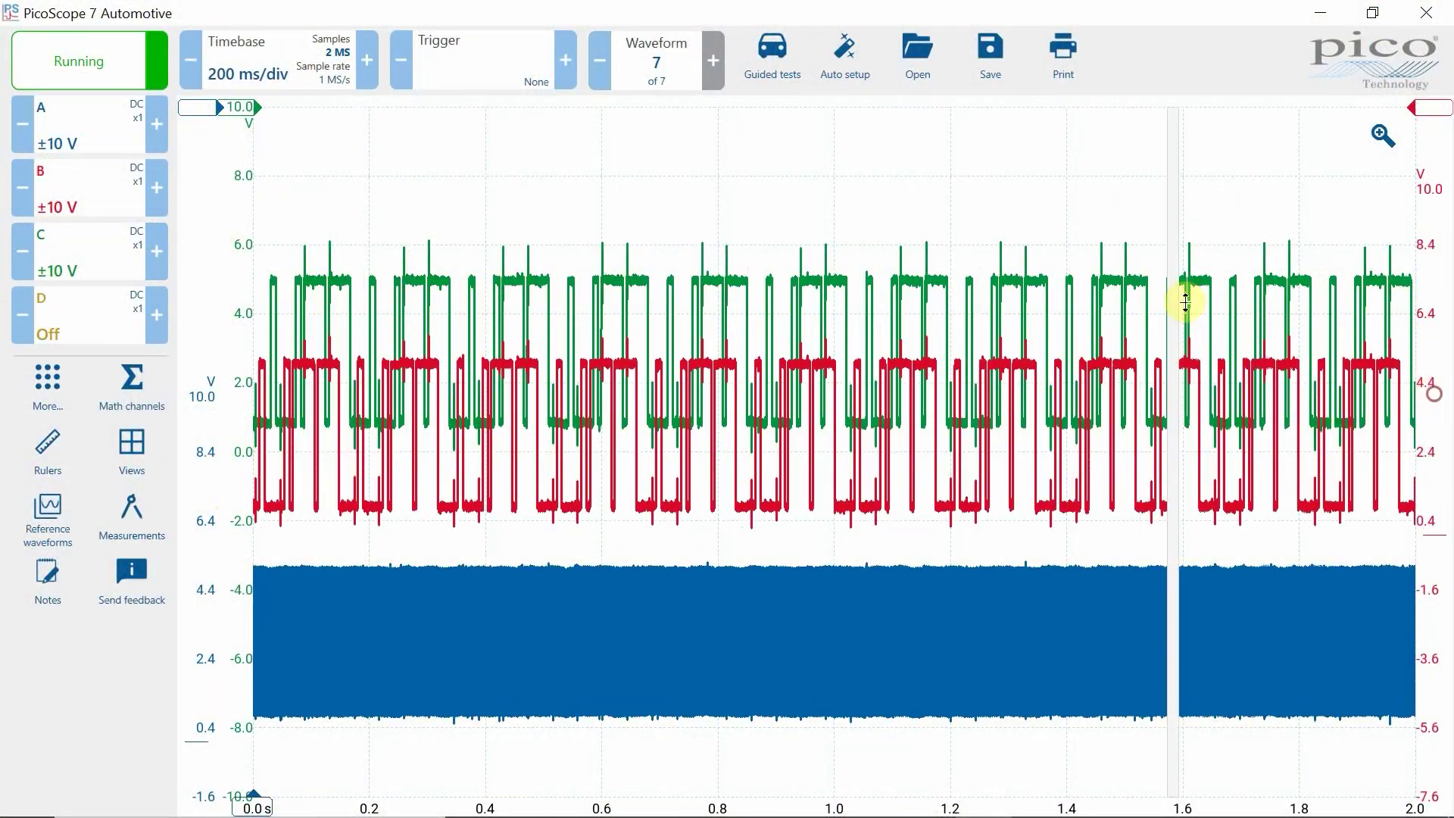
pyautogui.moveTo(237, 253); pyautogui.dragTo(234, 151)
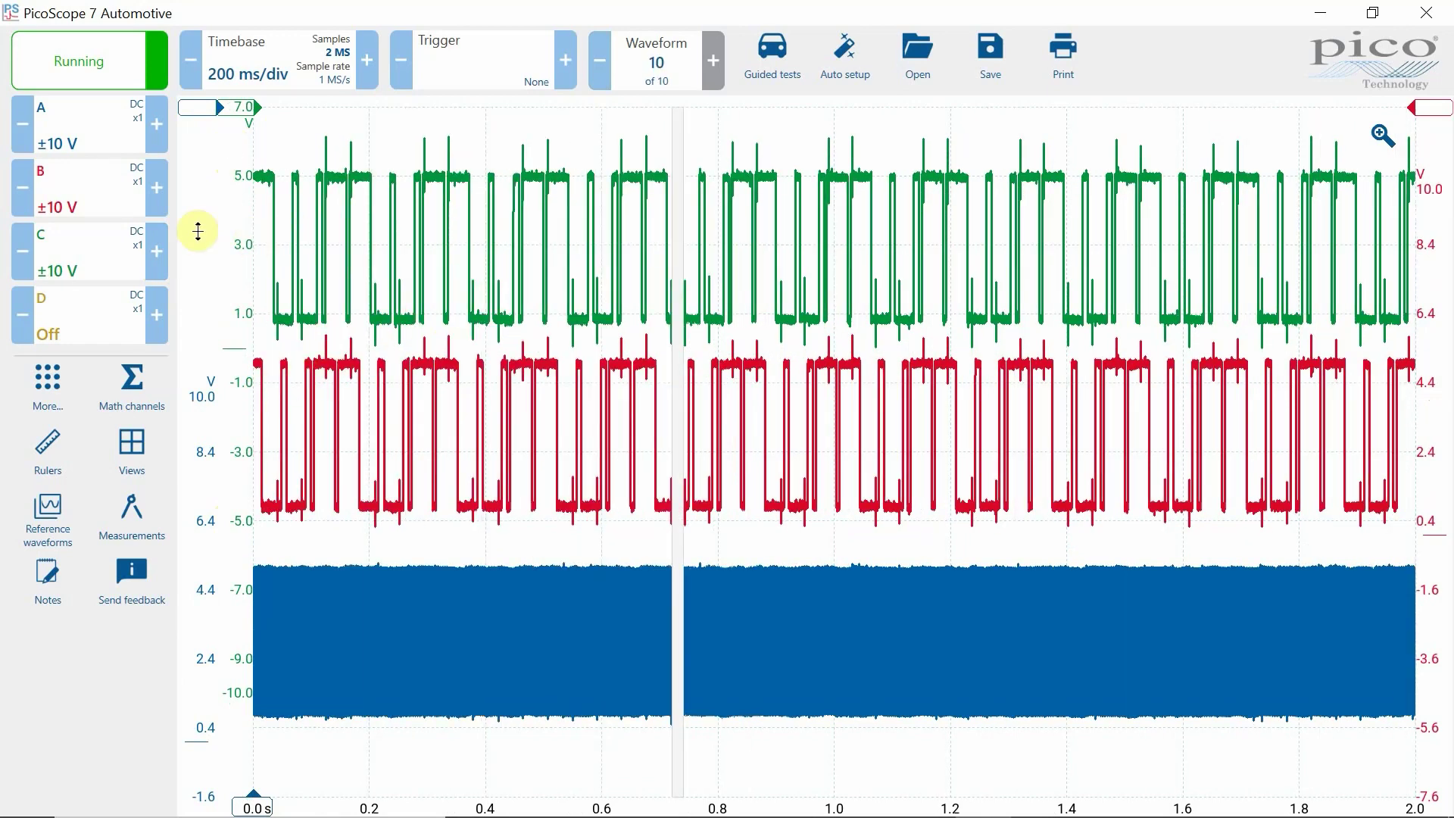
# Step: Set 10 ms/div timebase and an Auto channel A trigger at 2.4 V with 21% pre-trigger
pyautogui.click(191, 78)
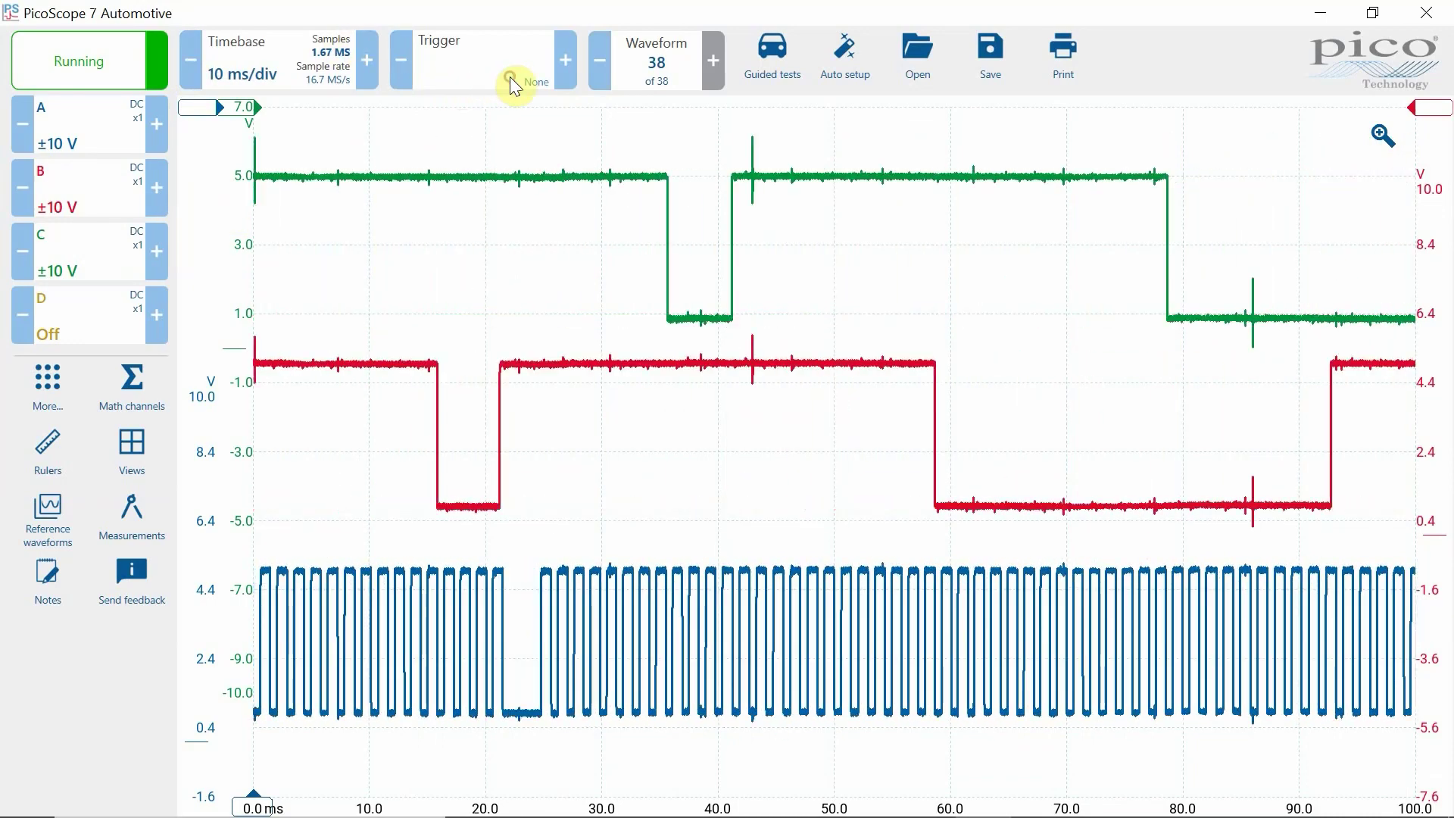
pyautogui.click(510, 77)
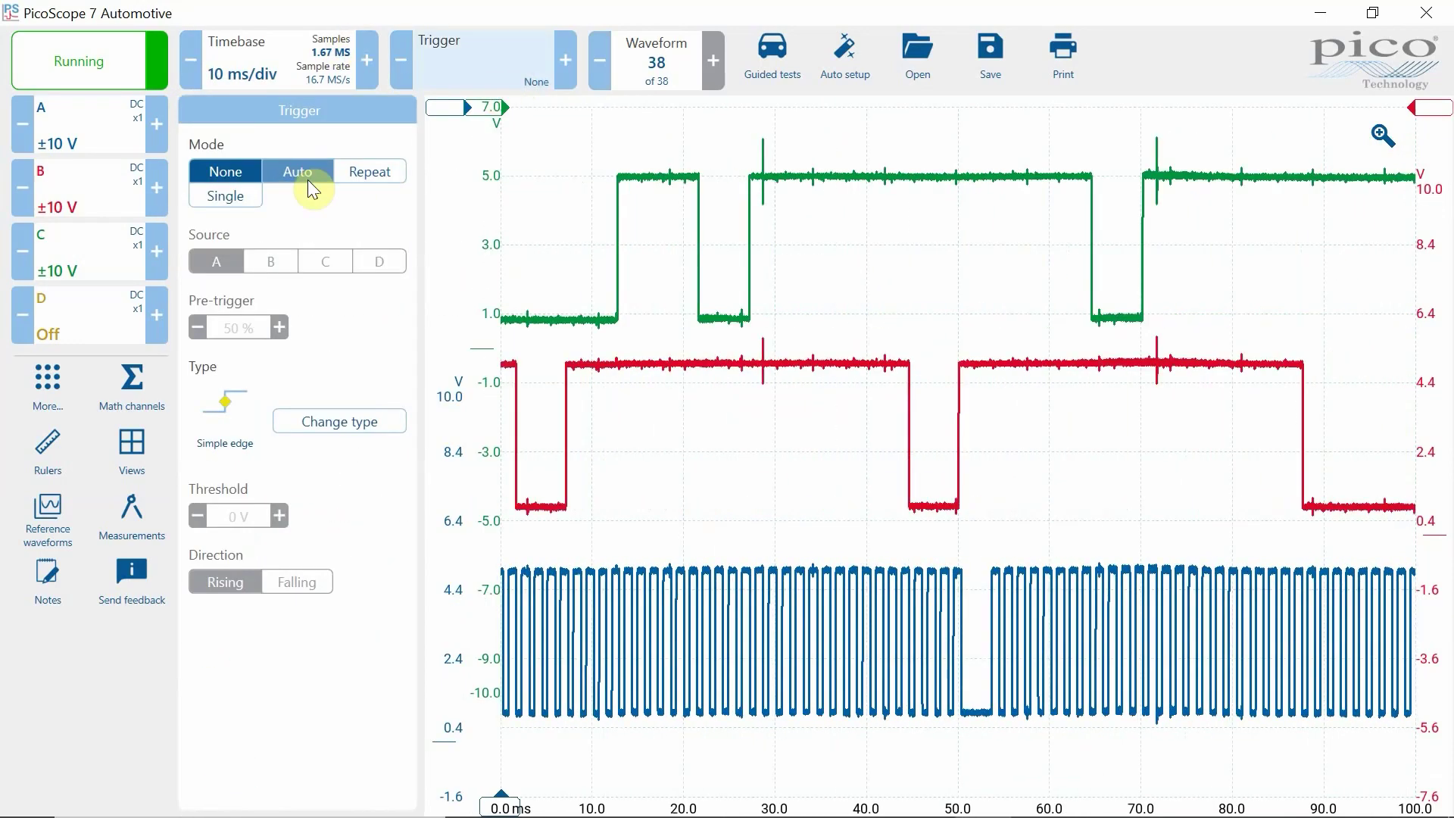
pyautogui.click(307, 174)
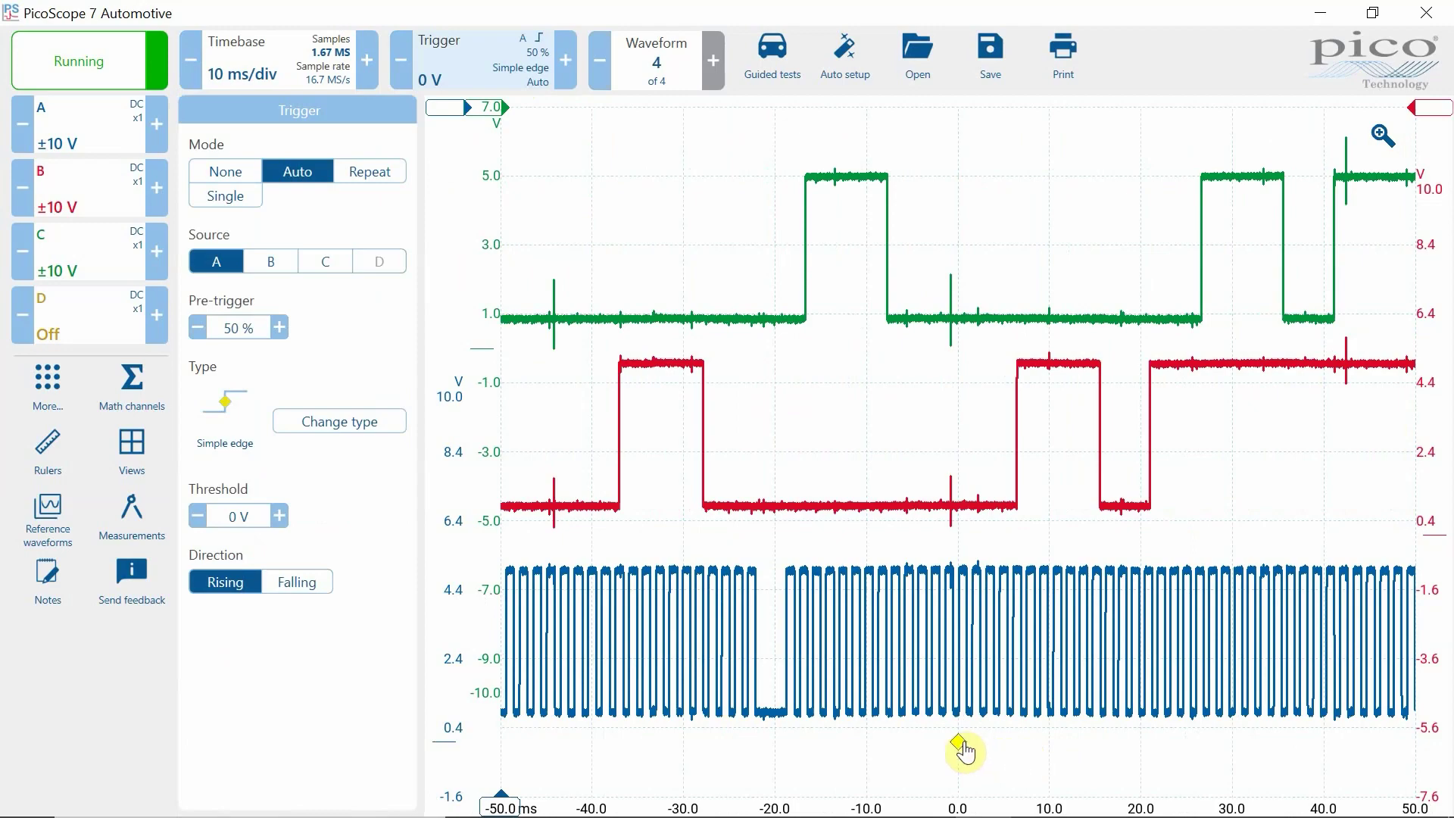
pyautogui.moveTo(854, 695); pyautogui.dragTo(701, 668)
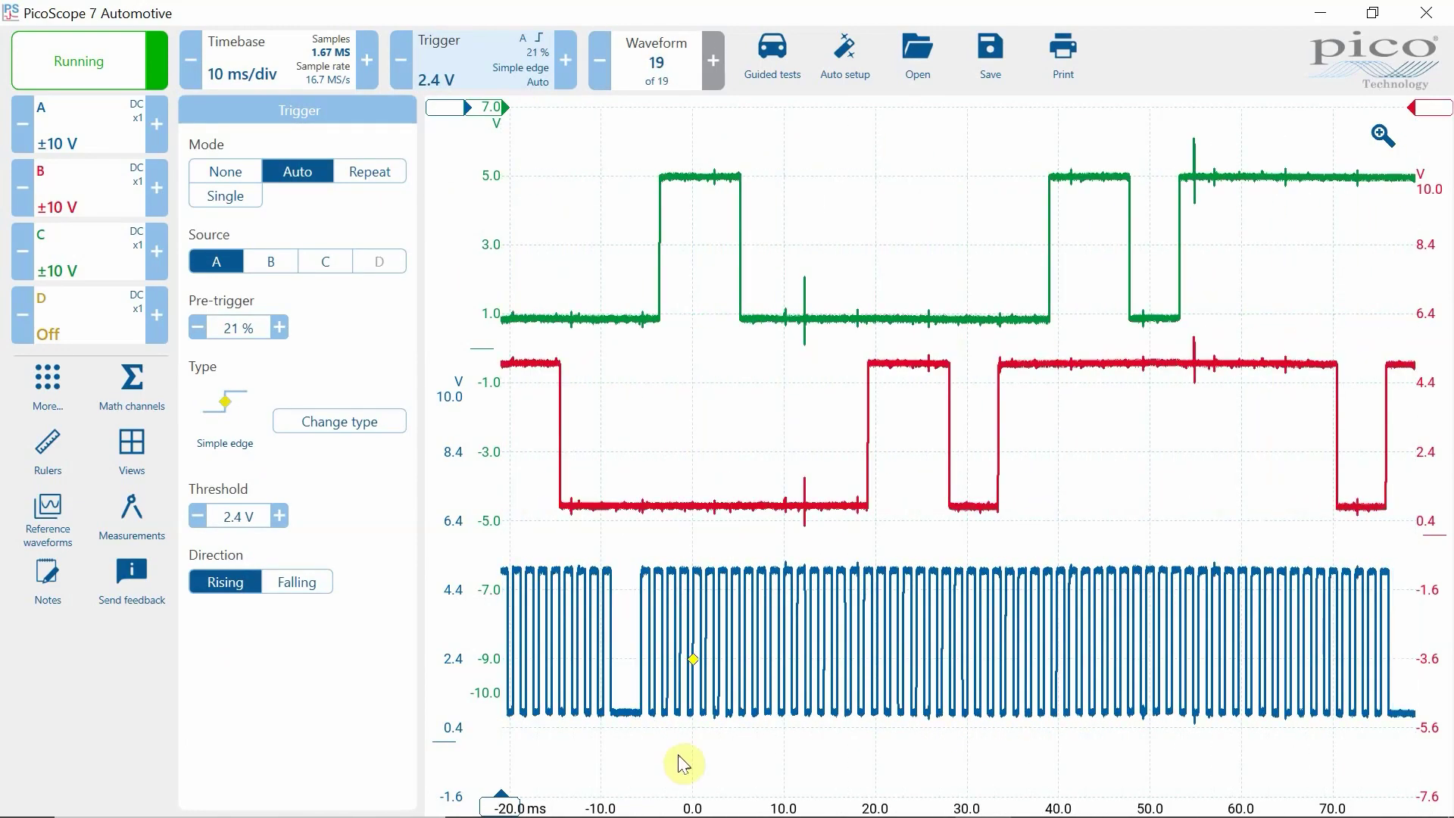
pyautogui.click(685, 757)
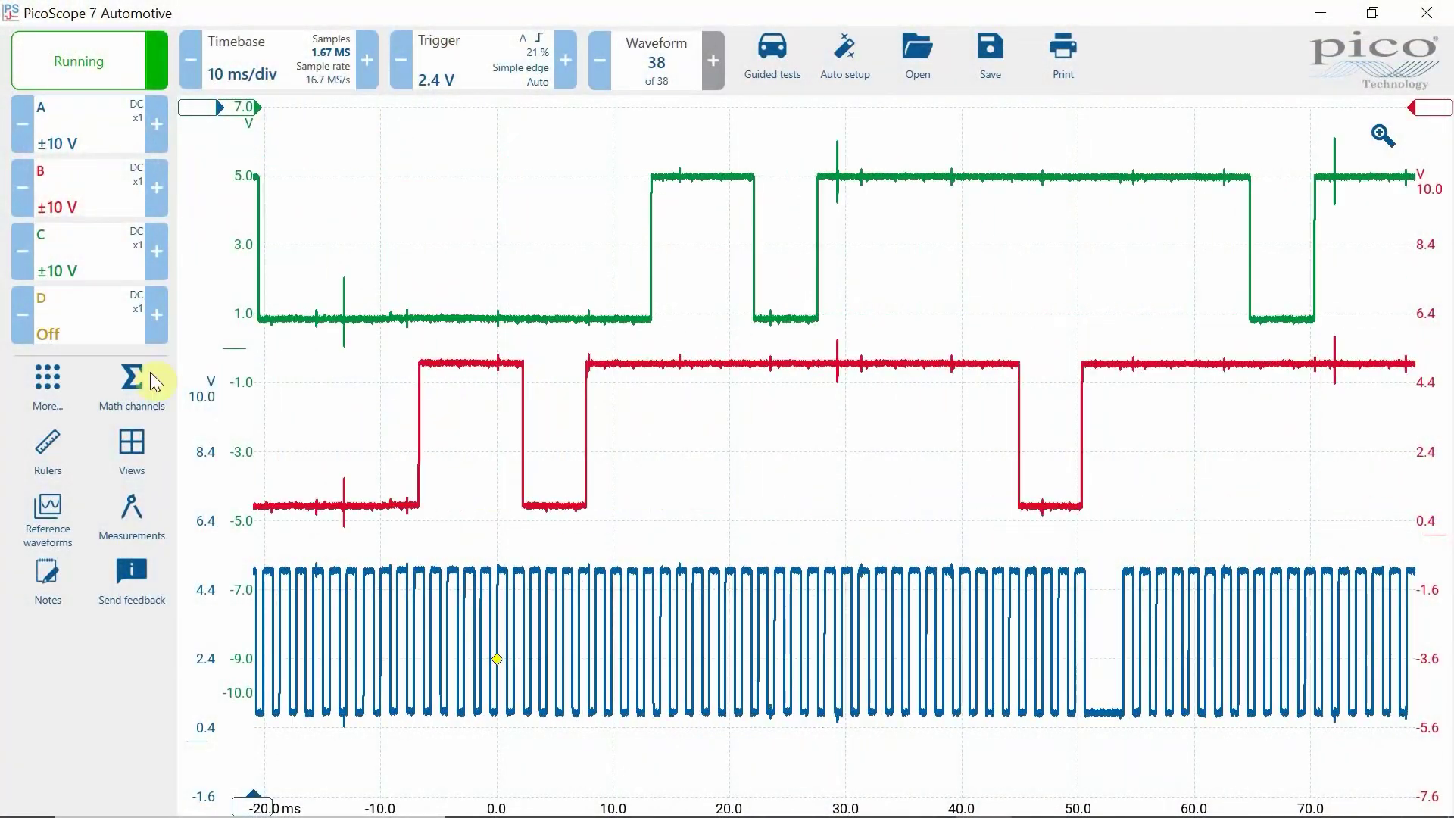
pyautogui.click(526, 80)
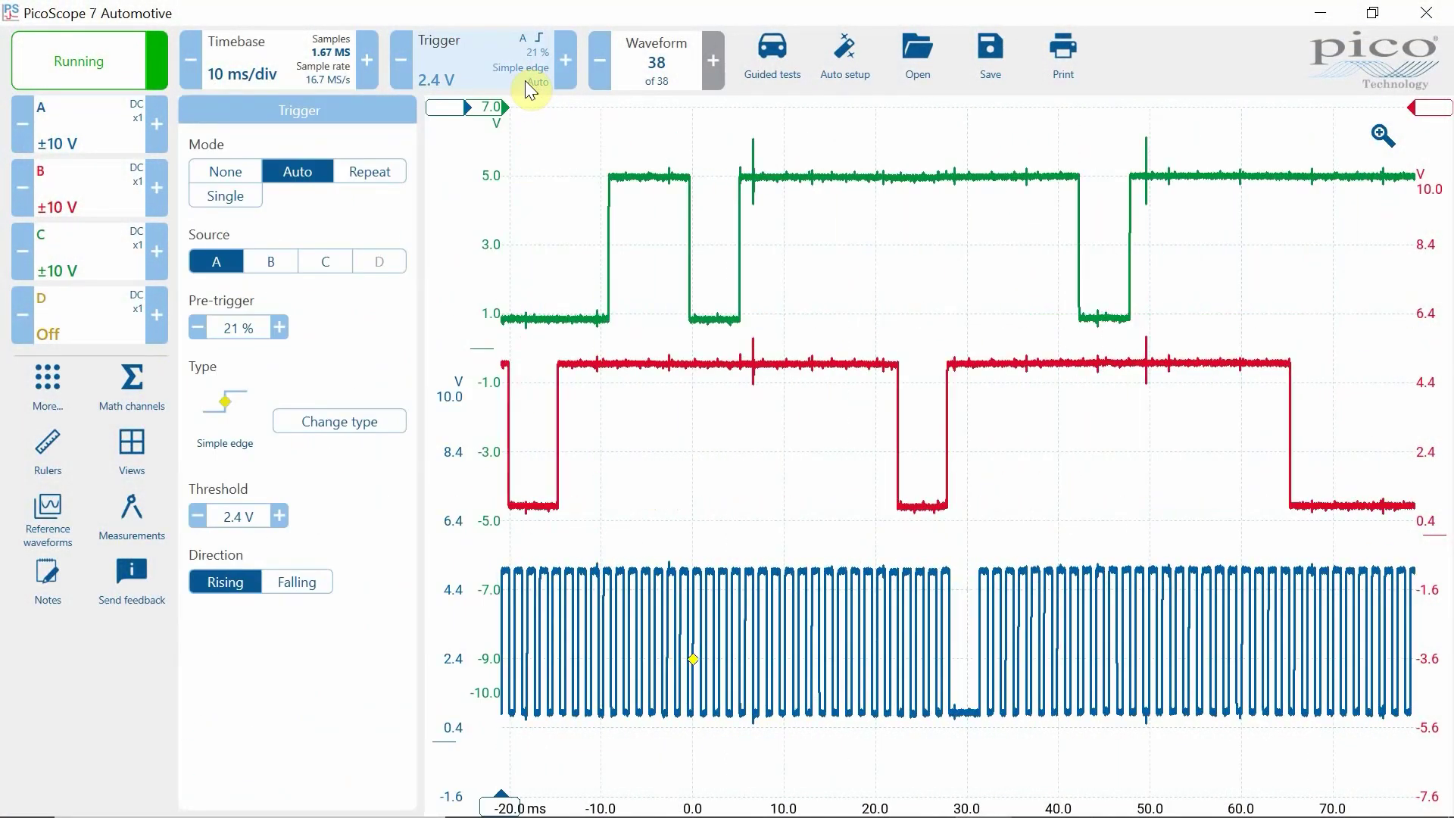
# Step: Change the channel A trigger type from Simple edge to Pulse width
pyautogui.click(204, 392)
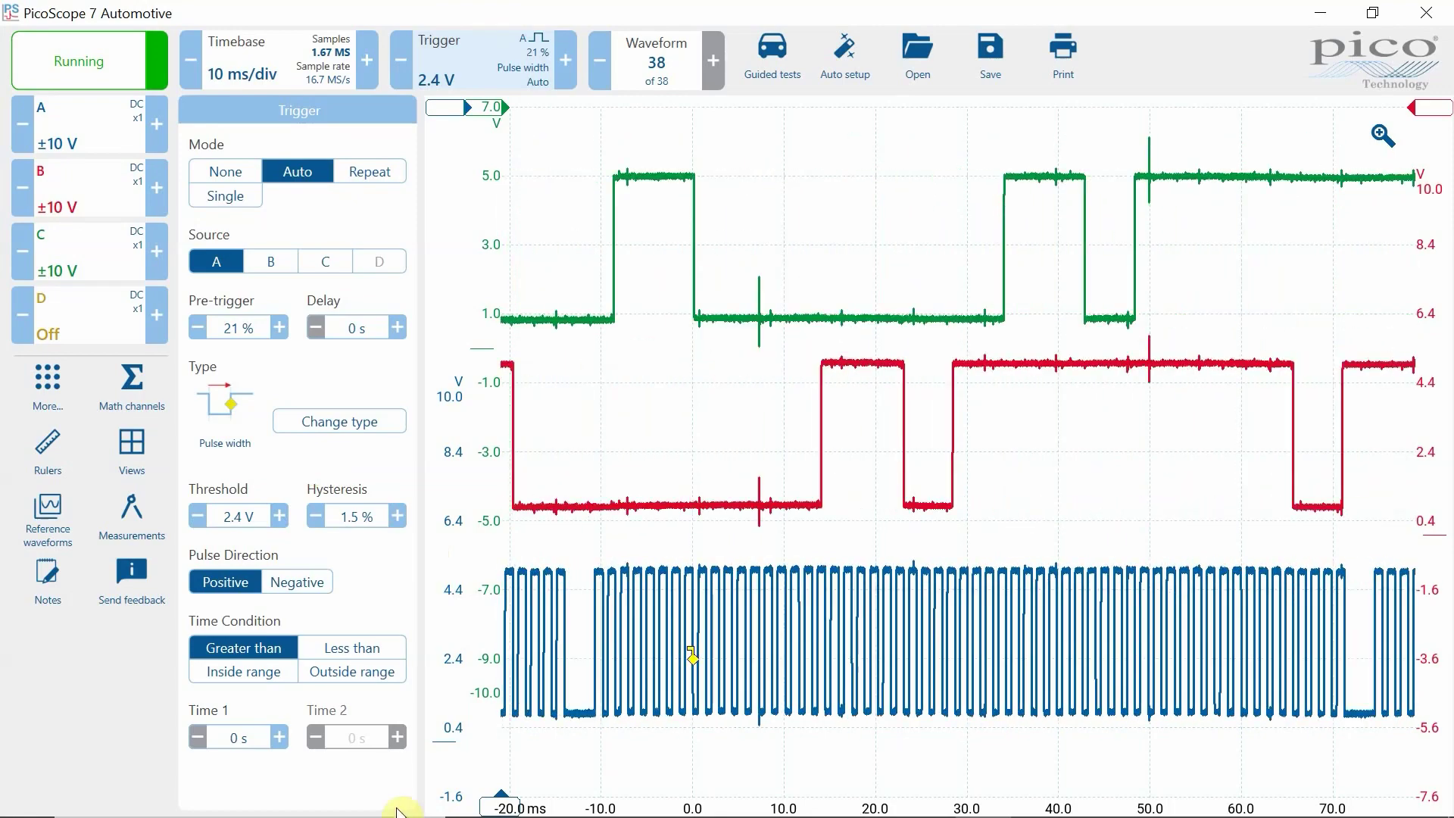
# Step: Enter 1.2 ms as the pulse-width trigger's Time 1 condition
pyautogui.click(247, 735)
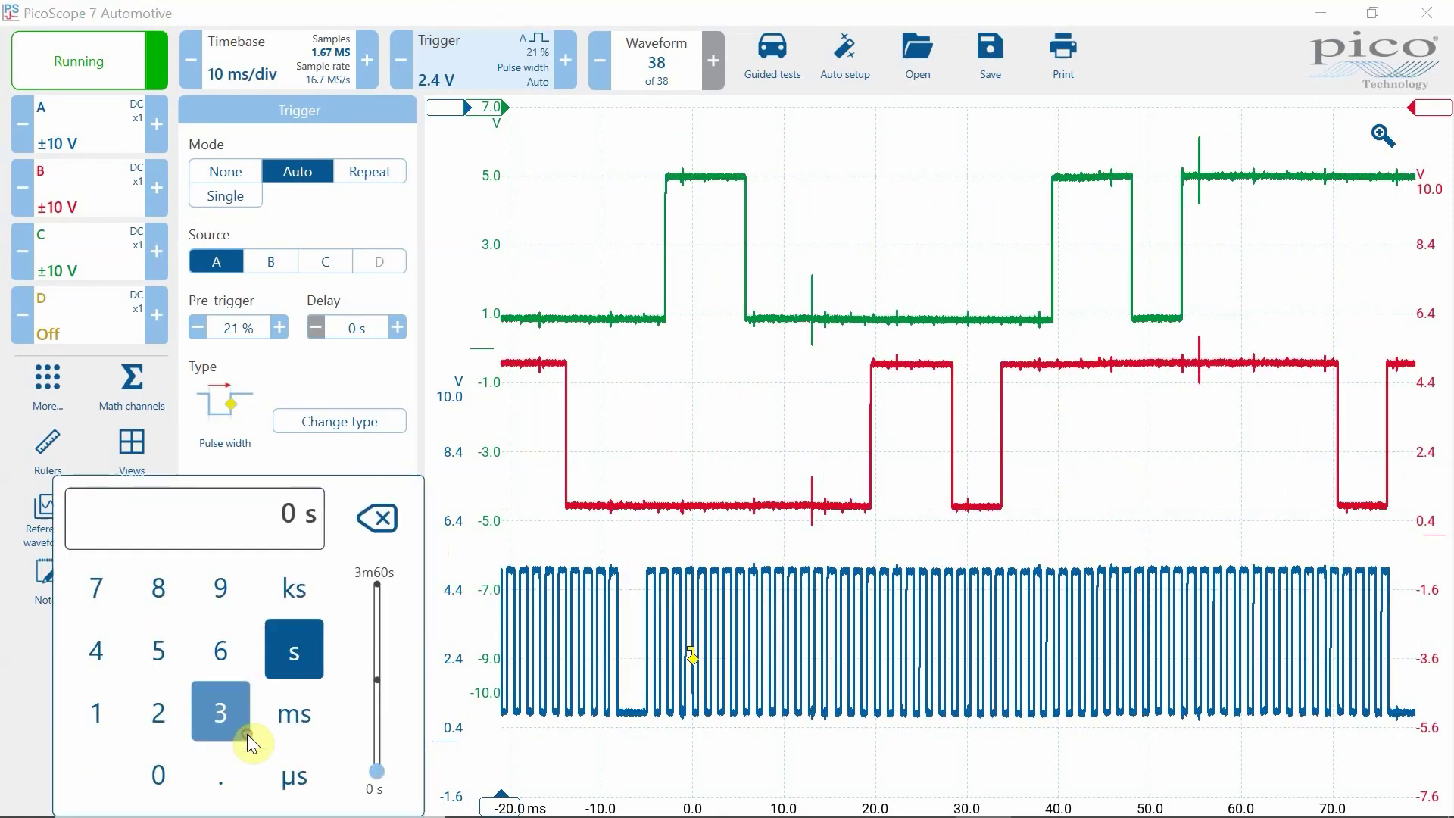
pyautogui.click(109, 709)
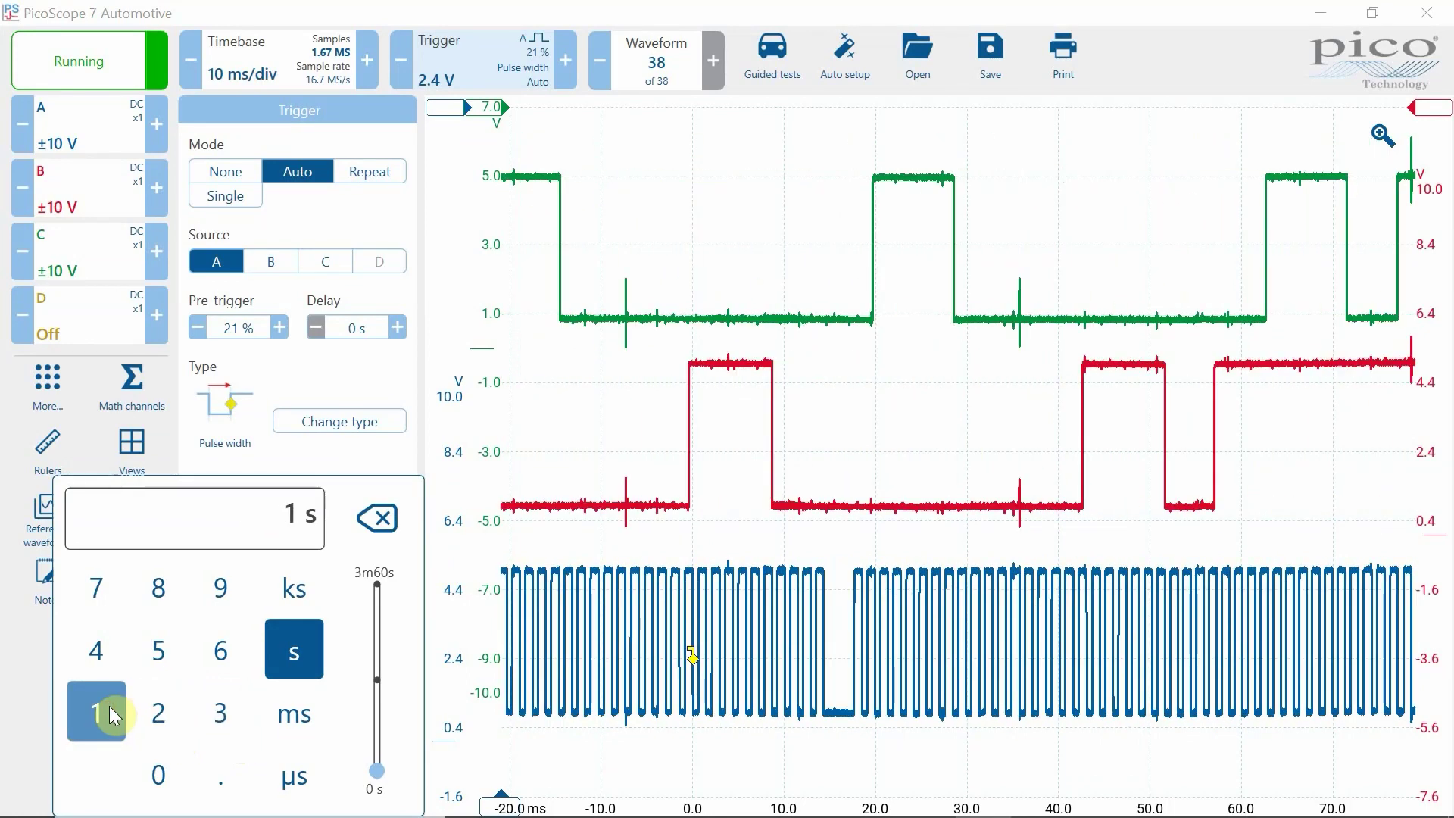
pyautogui.click(219, 775)
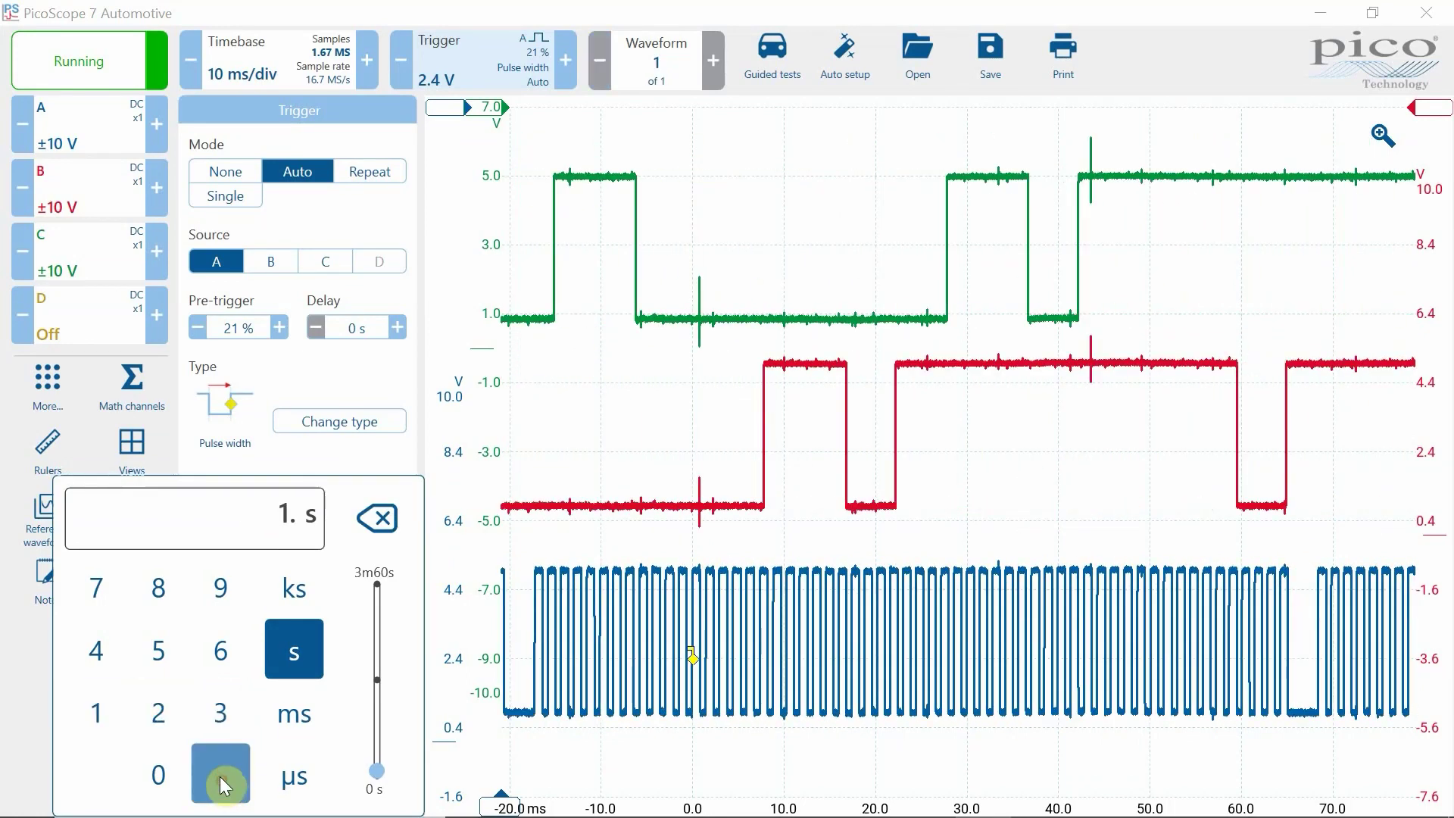
pyautogui.click(158, 697)
pyautogui.click(269, 722)
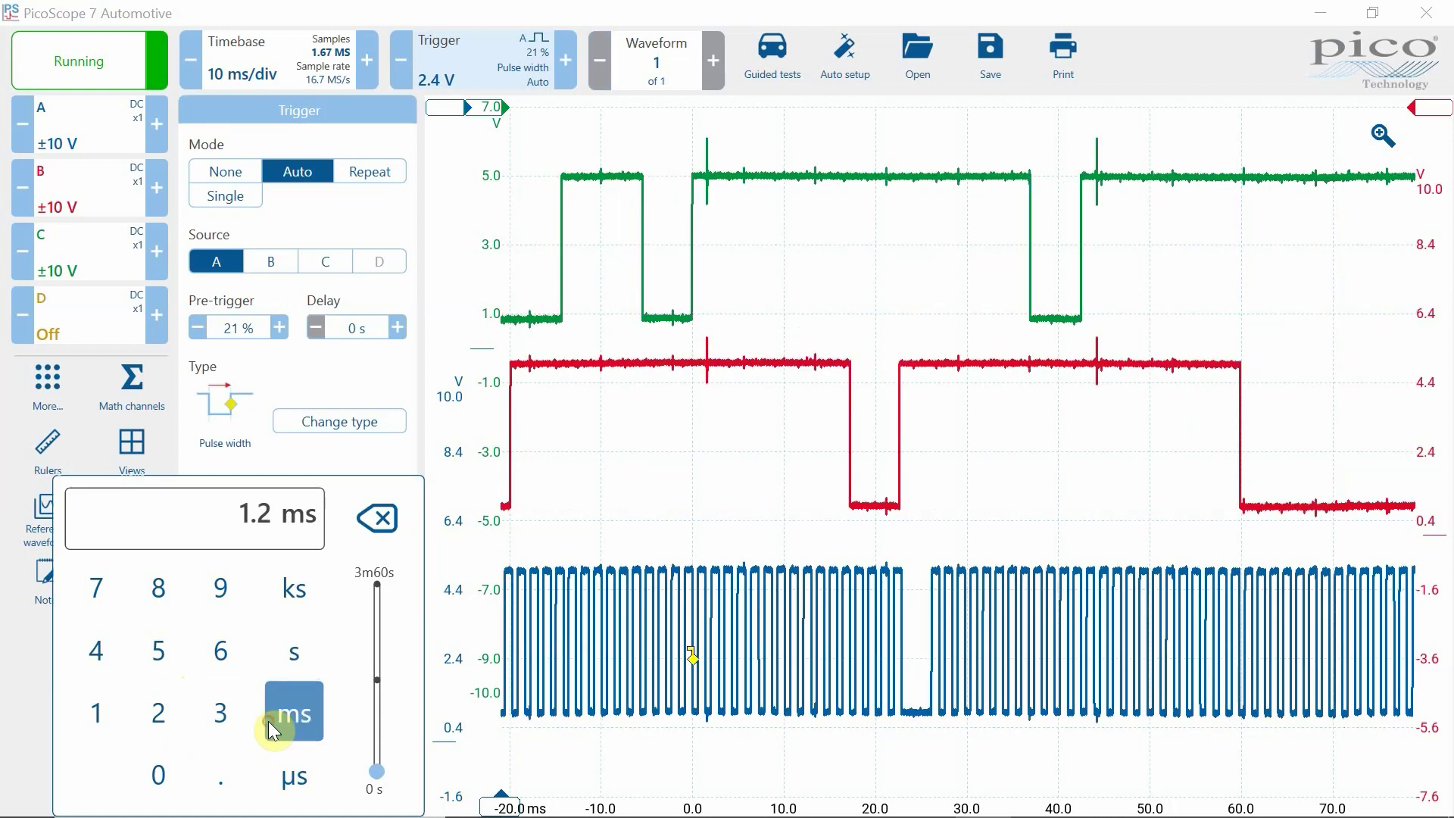
pyautogui.click(674, 638)
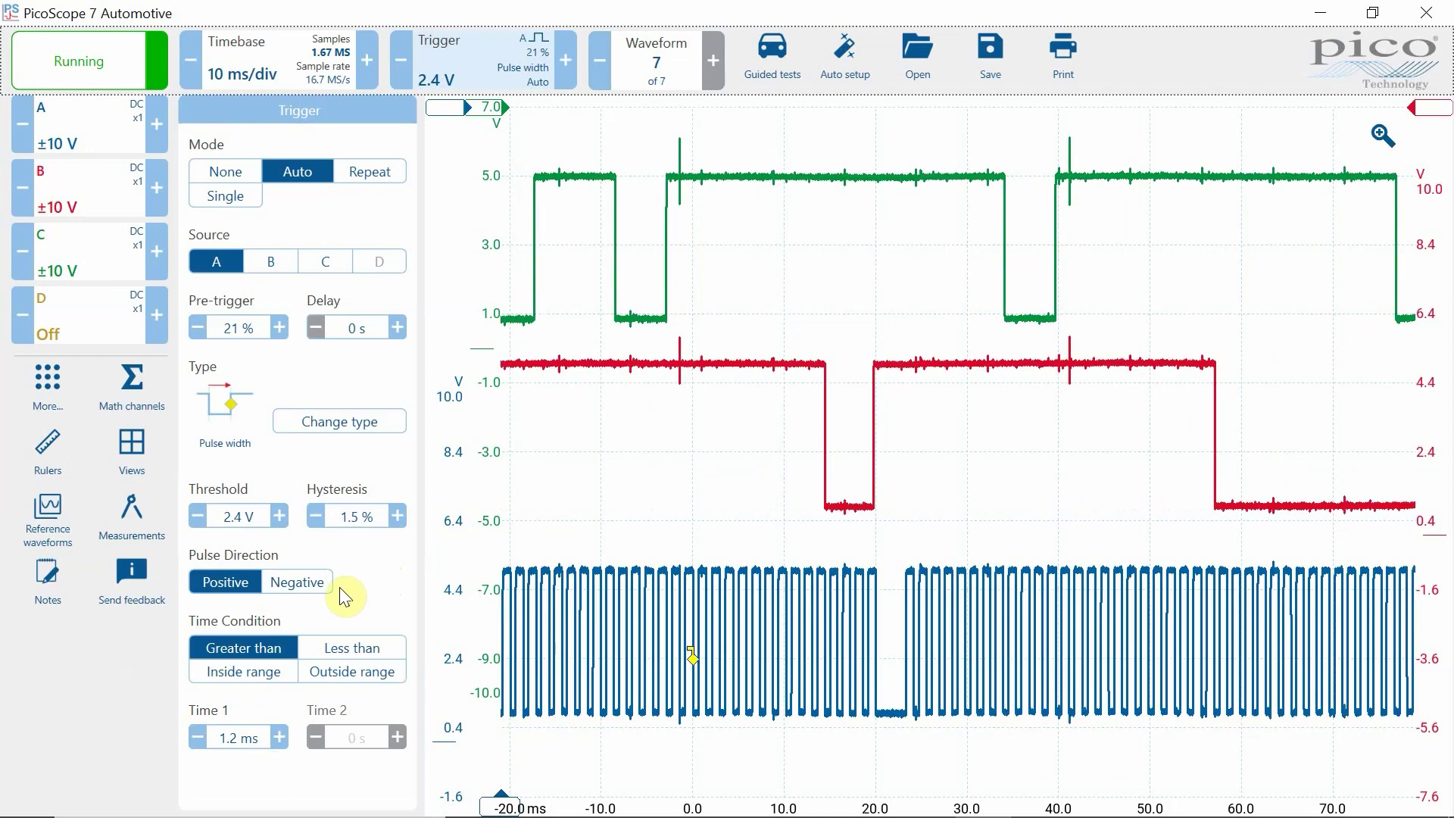
# Step: Trigger on negative pulses, shift pre-trigger to about 6%, and stop the capture
pyautogui.click(319, 586)
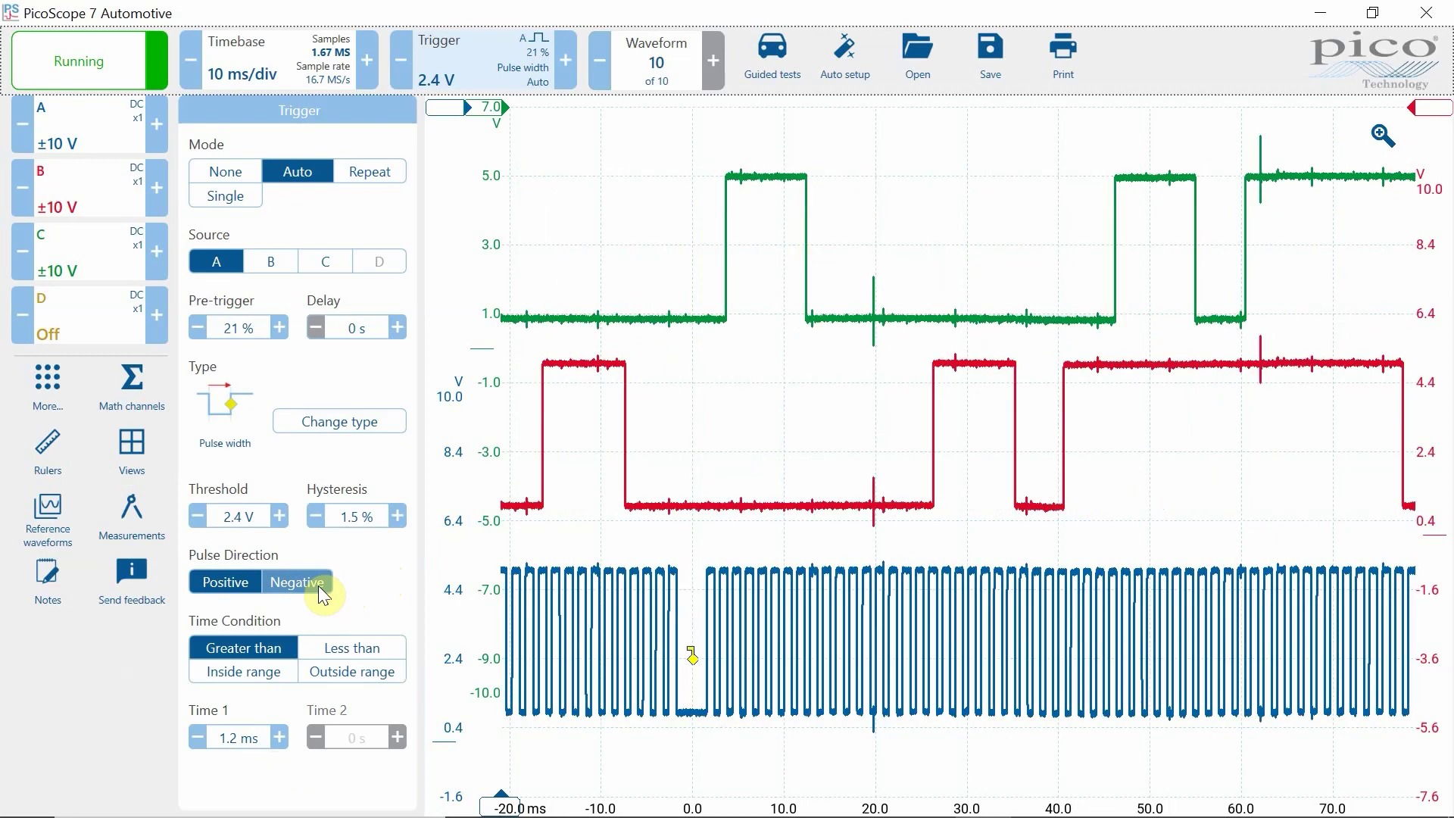
pyautogui.click(322, 589)
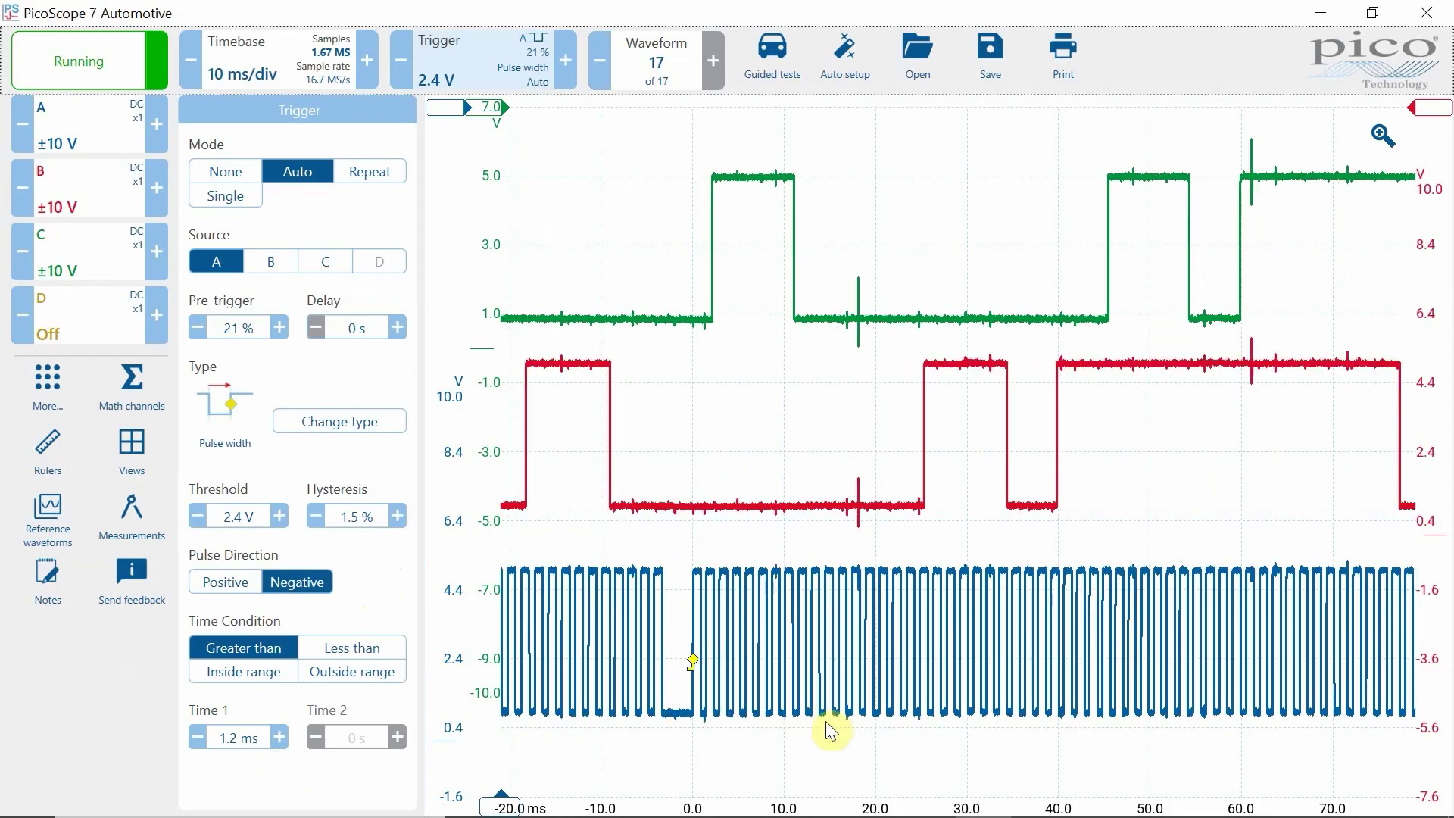
pyautogui.click(828, 746)
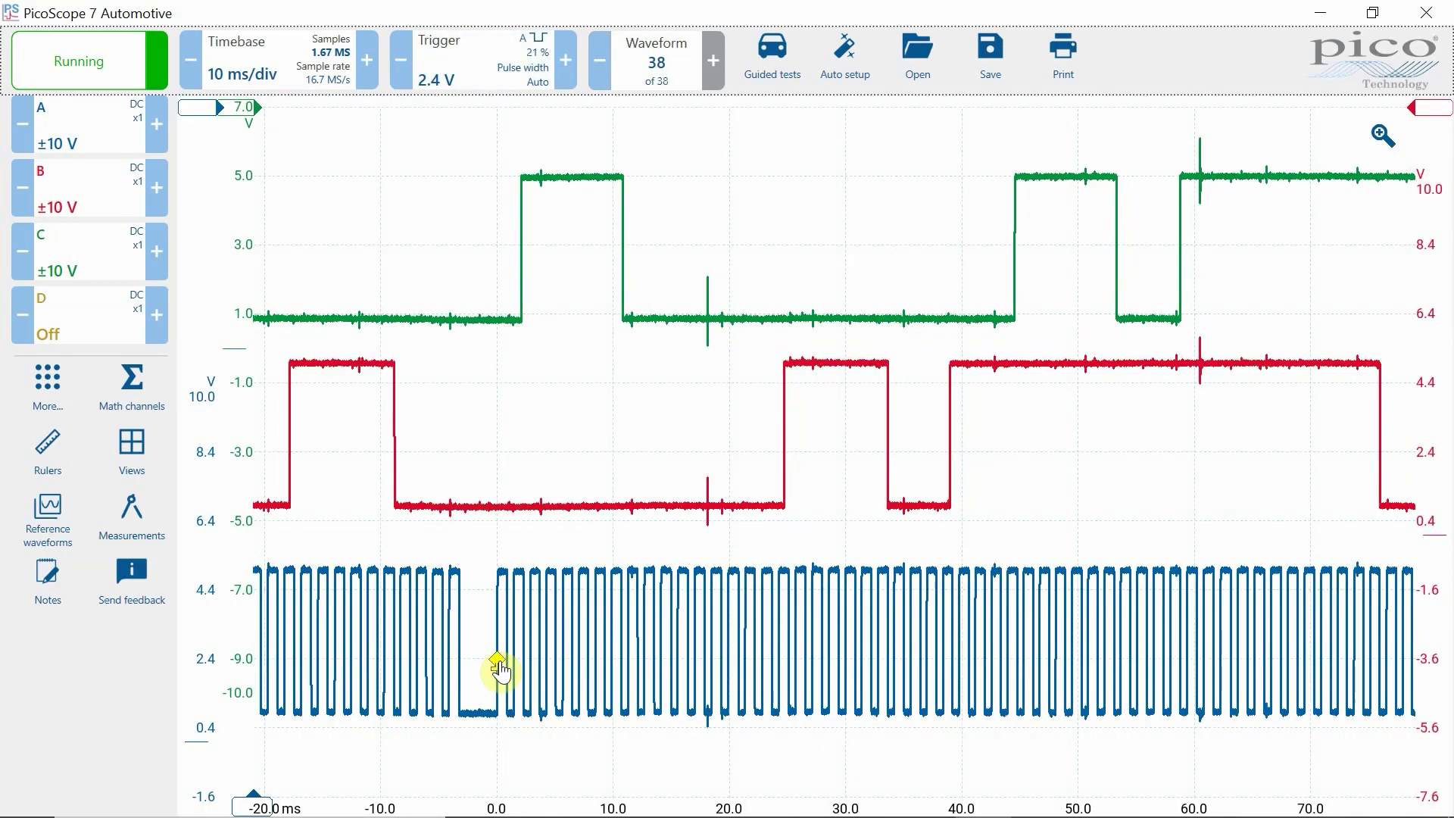
pyautogui.moveTo(500, 660); pyautogui.dragTo(322, 673)
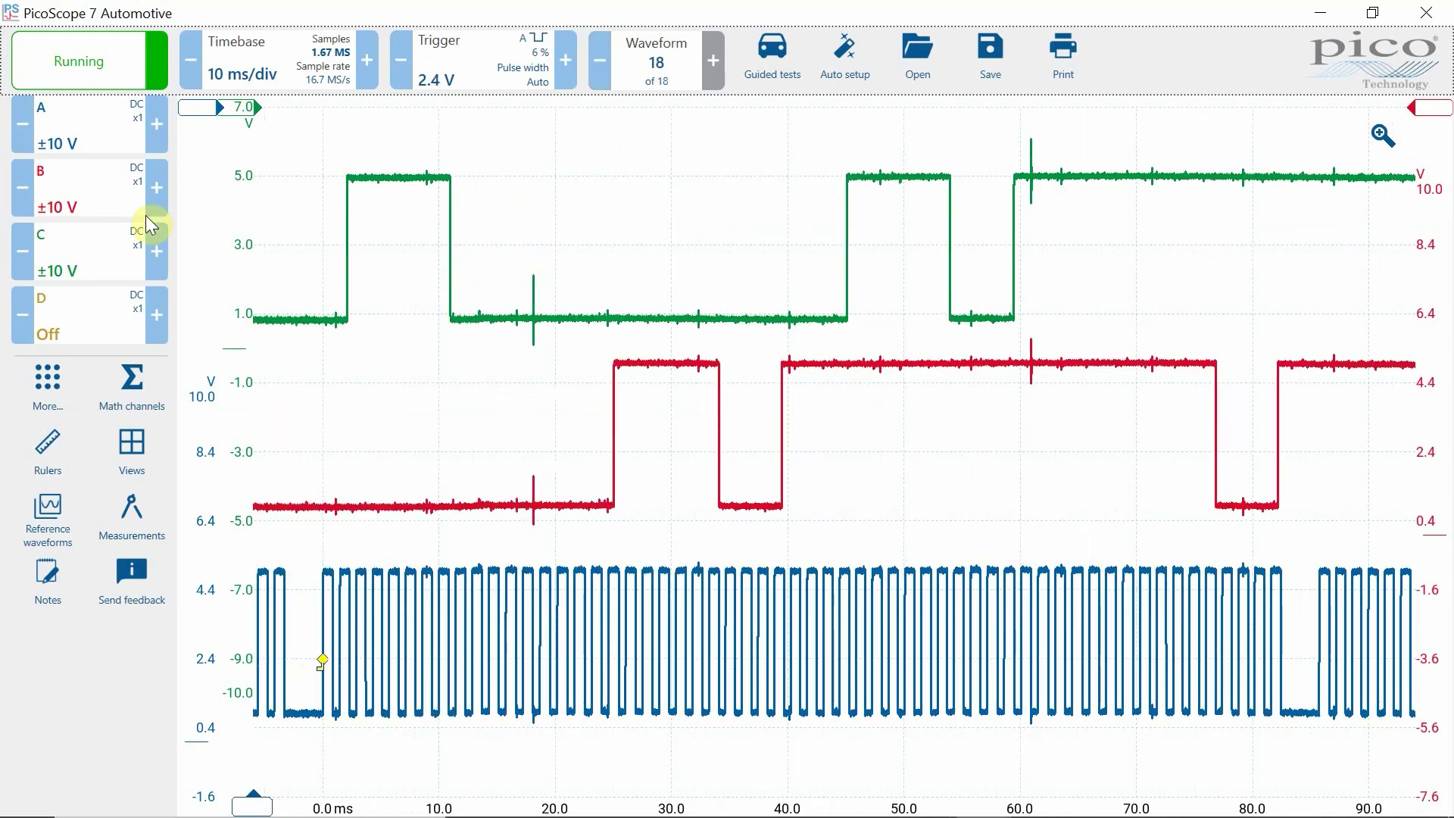
pyautogui.click(94, 71)
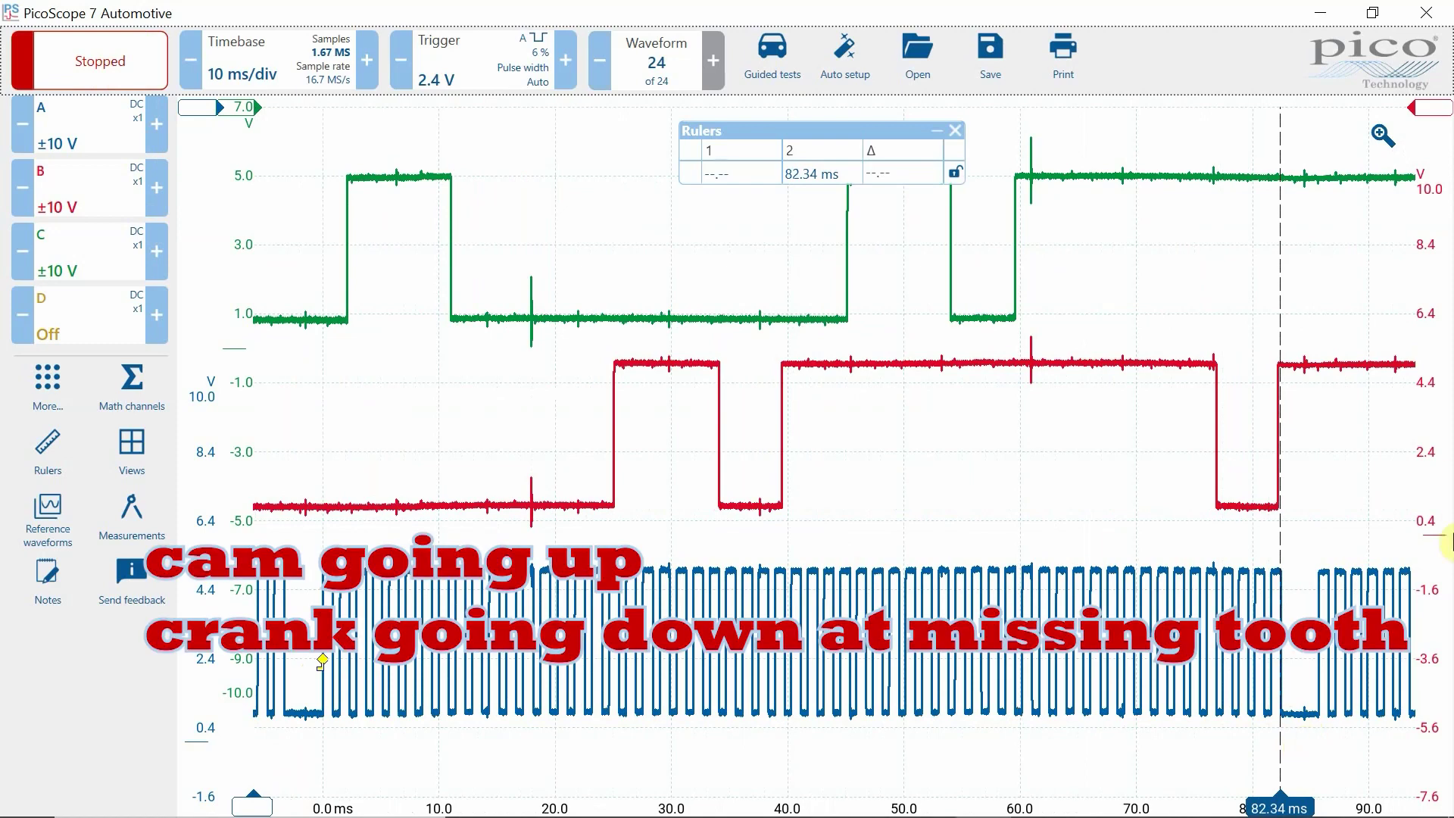
# Step: Zoom into the missing-tooth region near 82 ms, restore the full view, and resume capture
pyautogui.click(1380, 135)
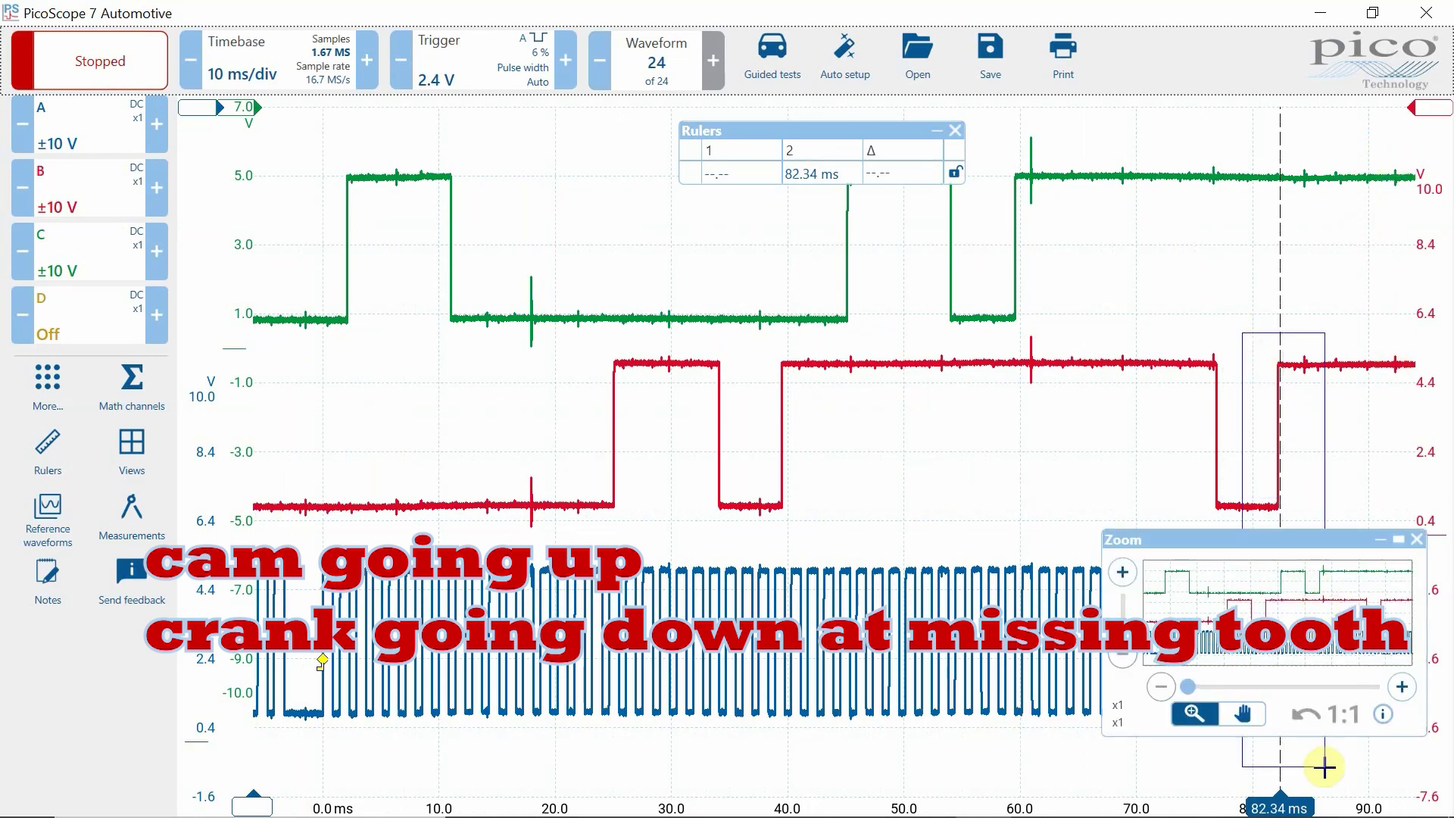
pyautogui.moveTo(1329, 785); pyautogui.dragTo(1329, 785)
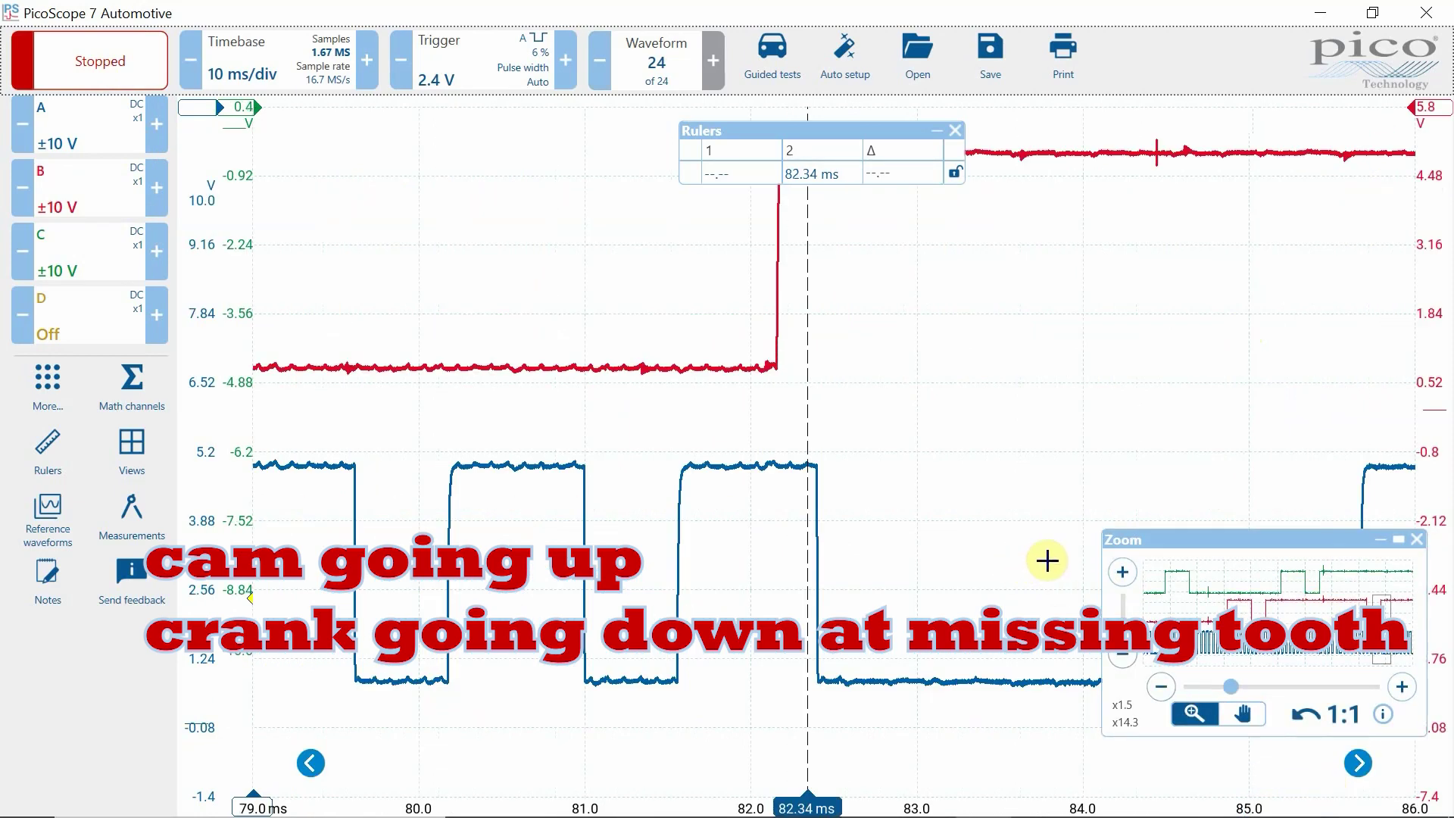
pyautogui.click(1420, 541)
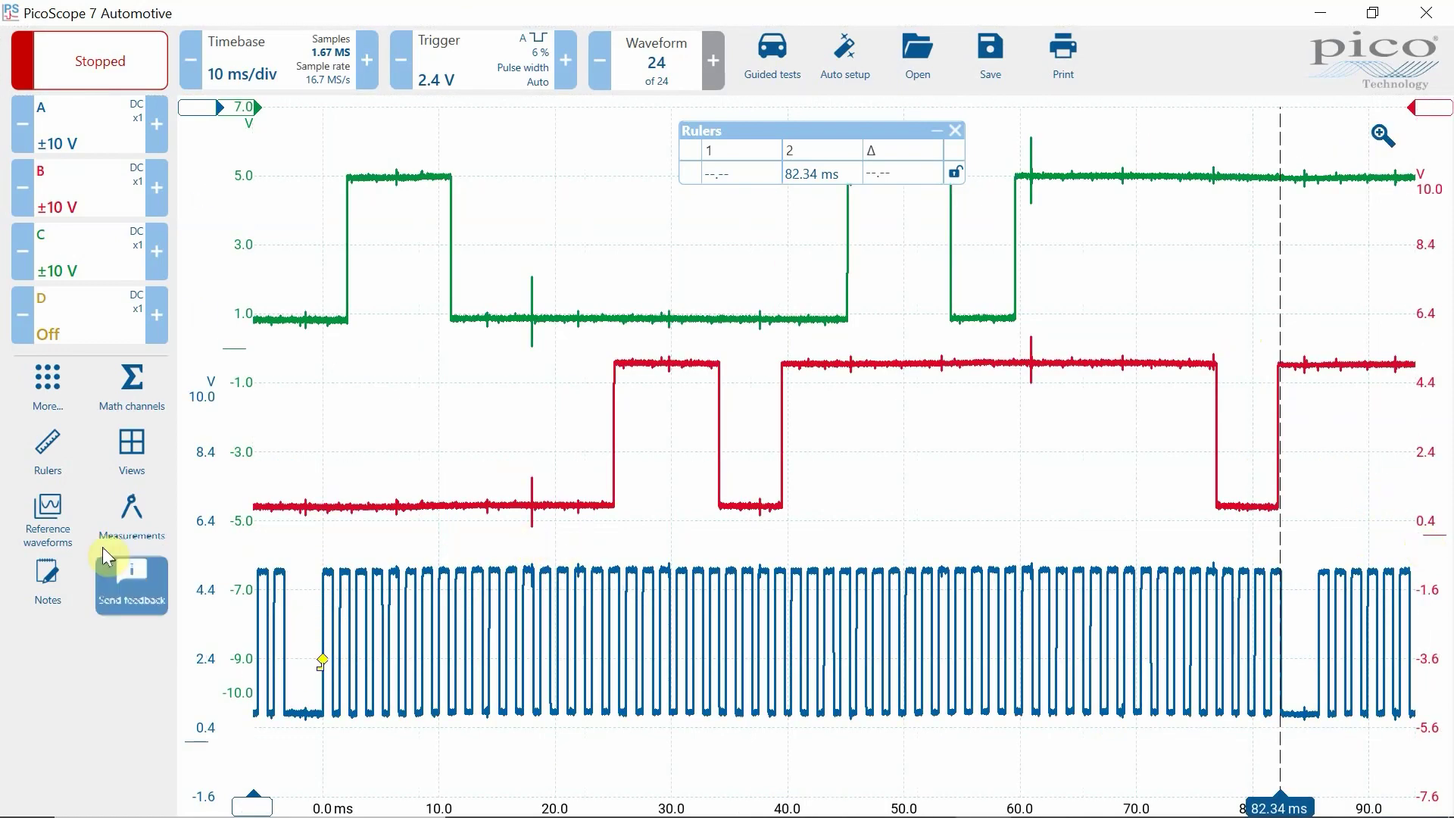
pyautogui.click(89, 80)
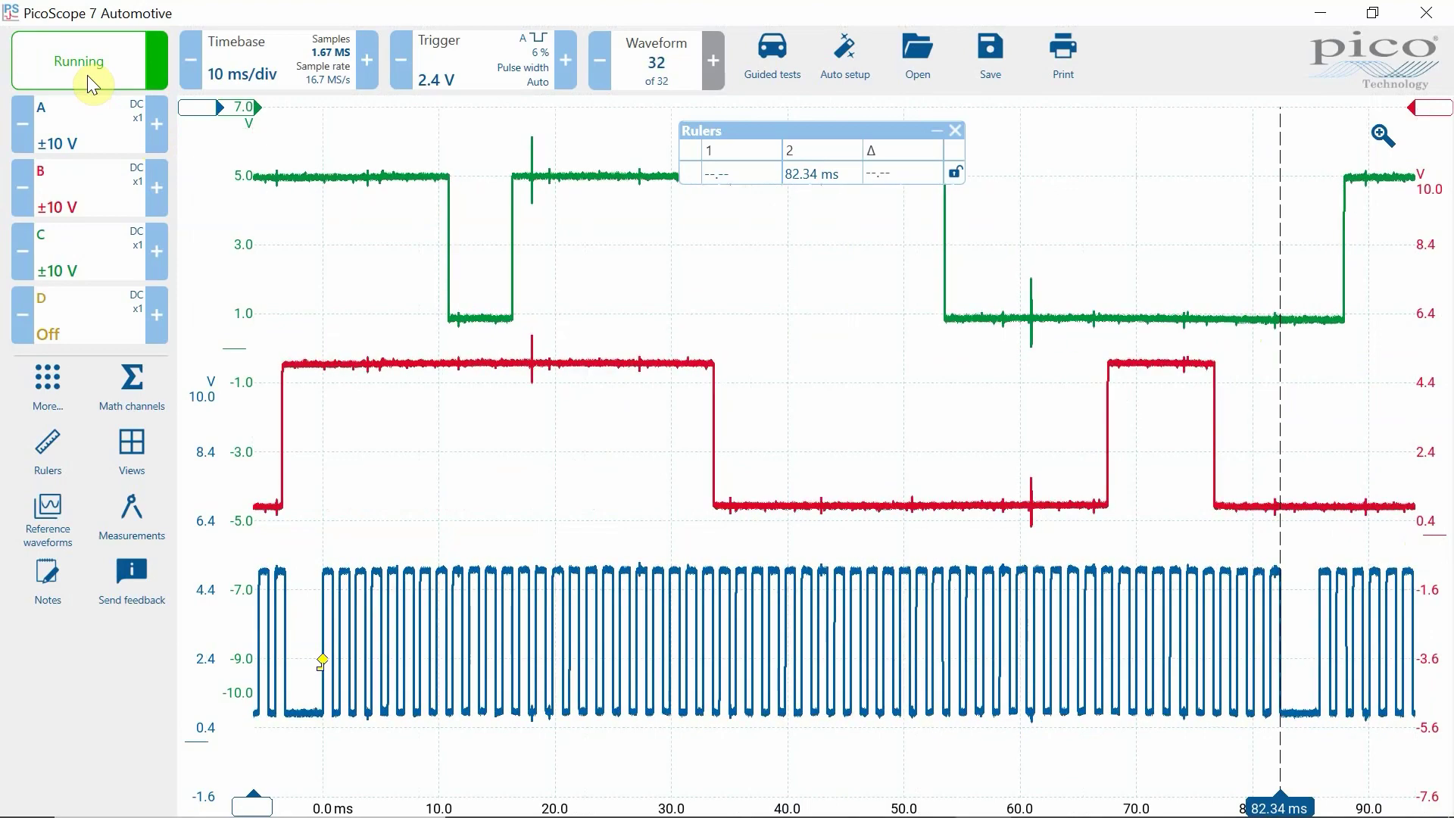
# Step: In Timebase sampling options, try Sample rate priority, then return to Buffer memory at 2 MS
pyautogui.click(338, 71)
pyautogui.click(326, 144)
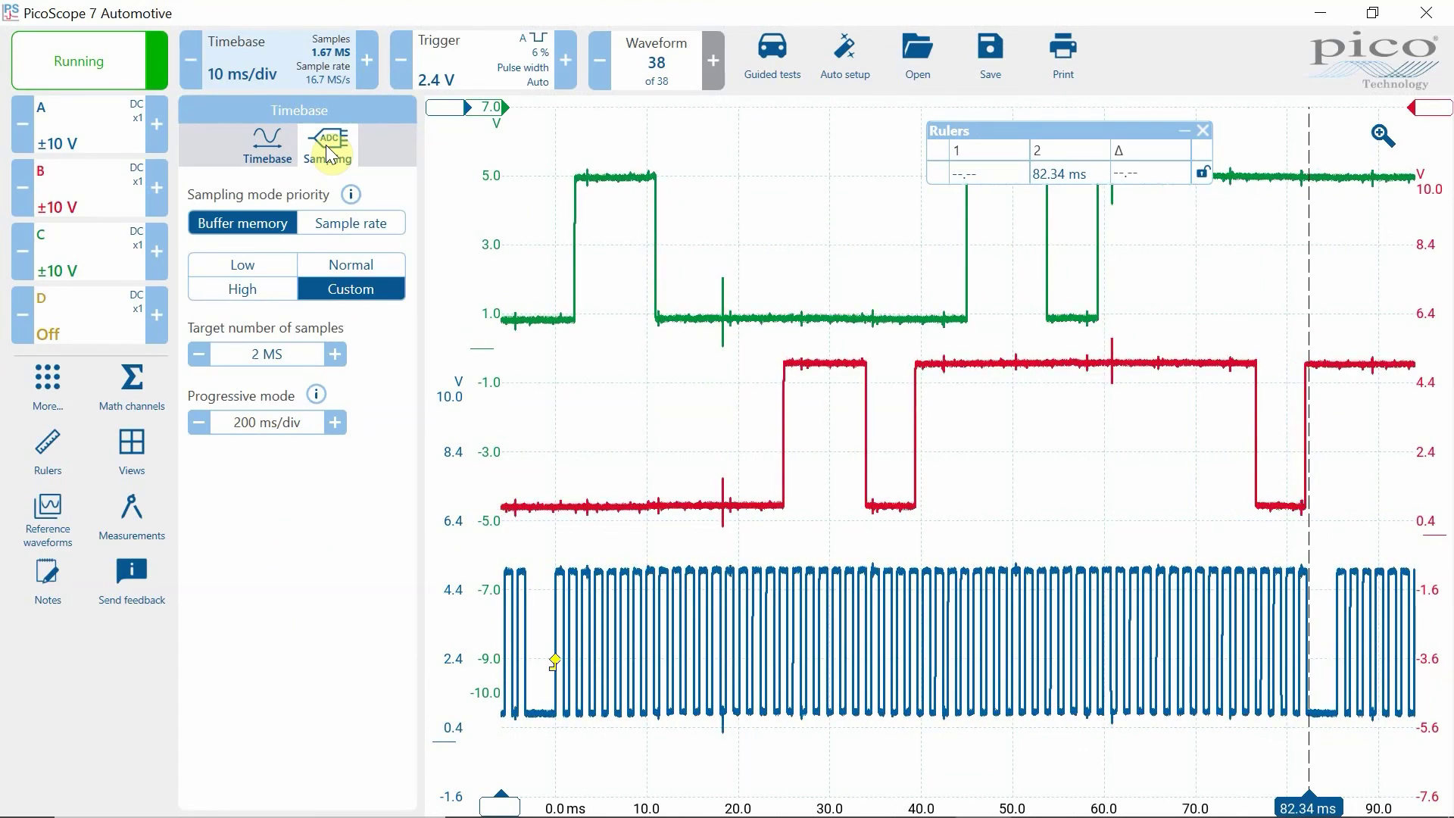
pyautogui.click(388, 219)
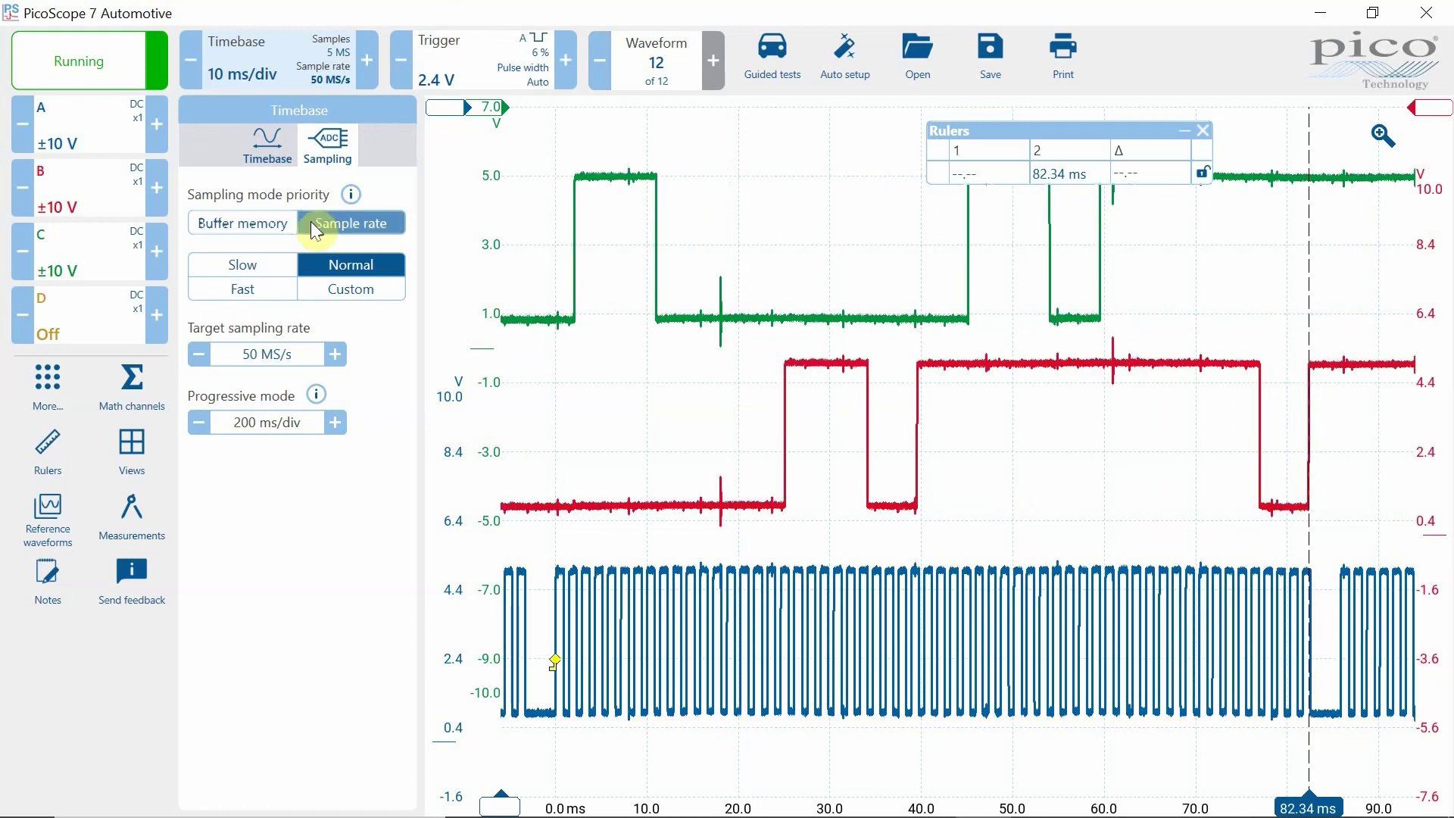
pyautogui.click(267, 219)
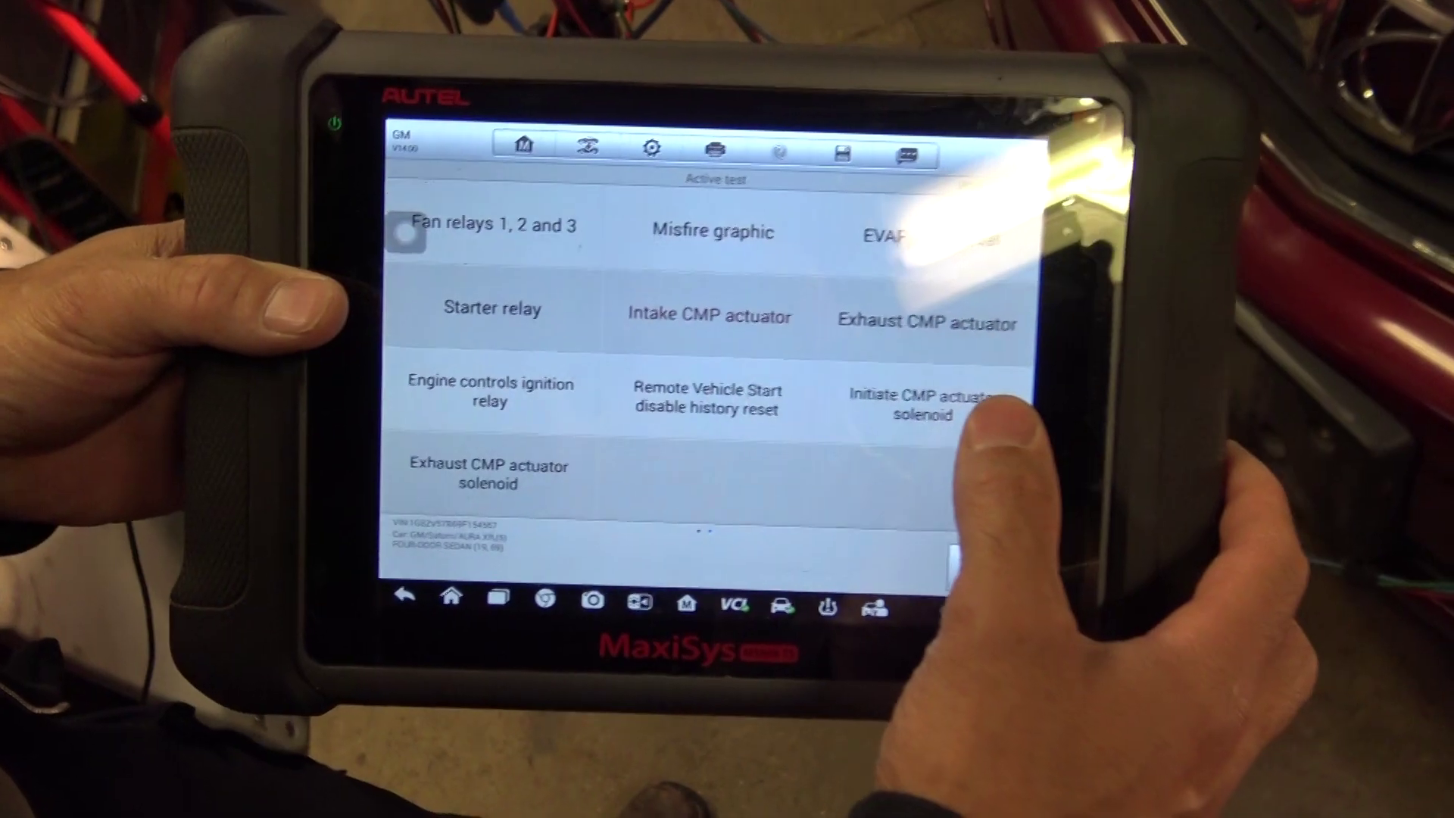
# Step: Select the Intake CMP actuator test and confirm the engine-idle Information prompt with OK
pyautogui.click(709, 316)
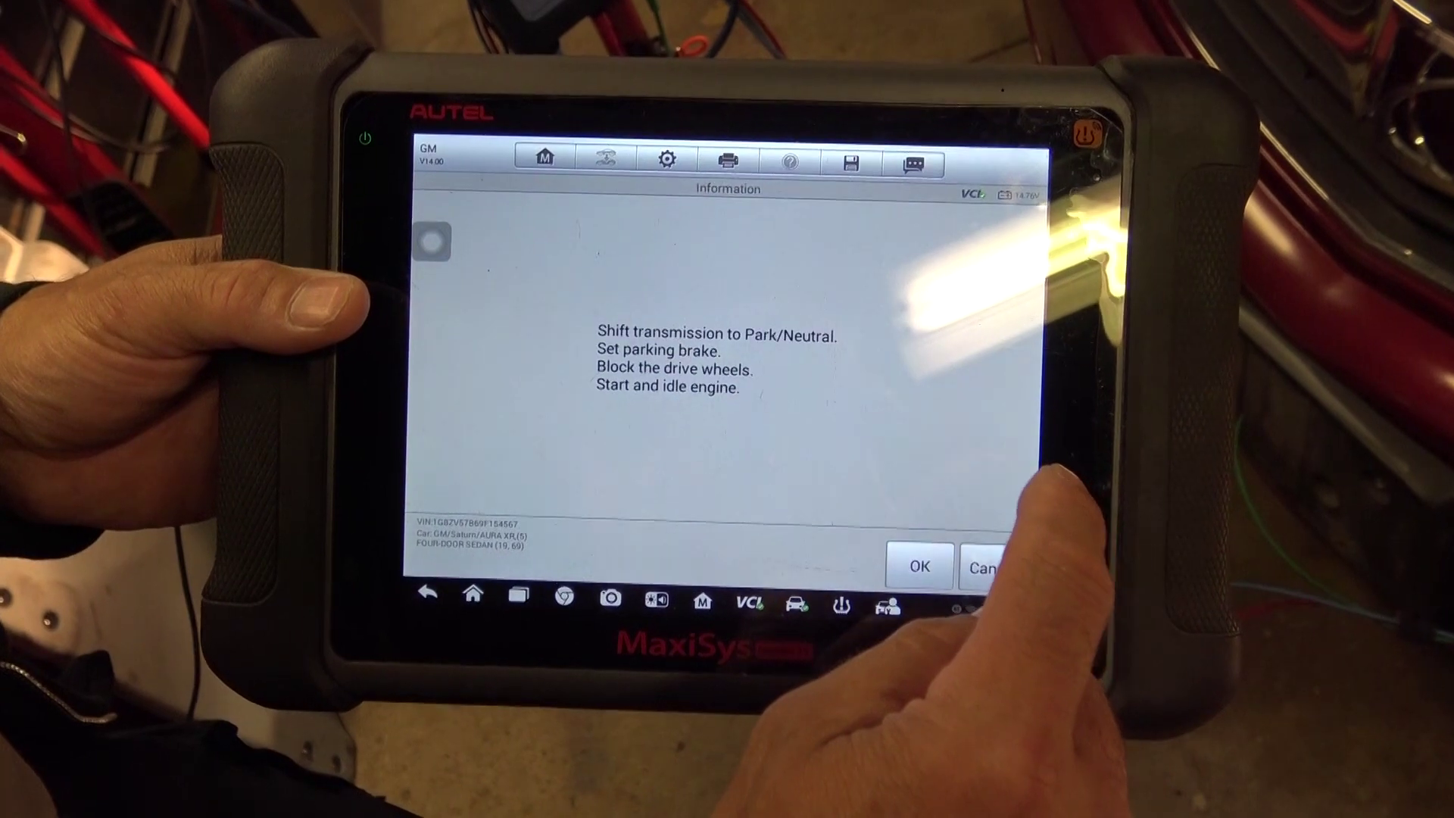
pyautogui.click(919, 567)
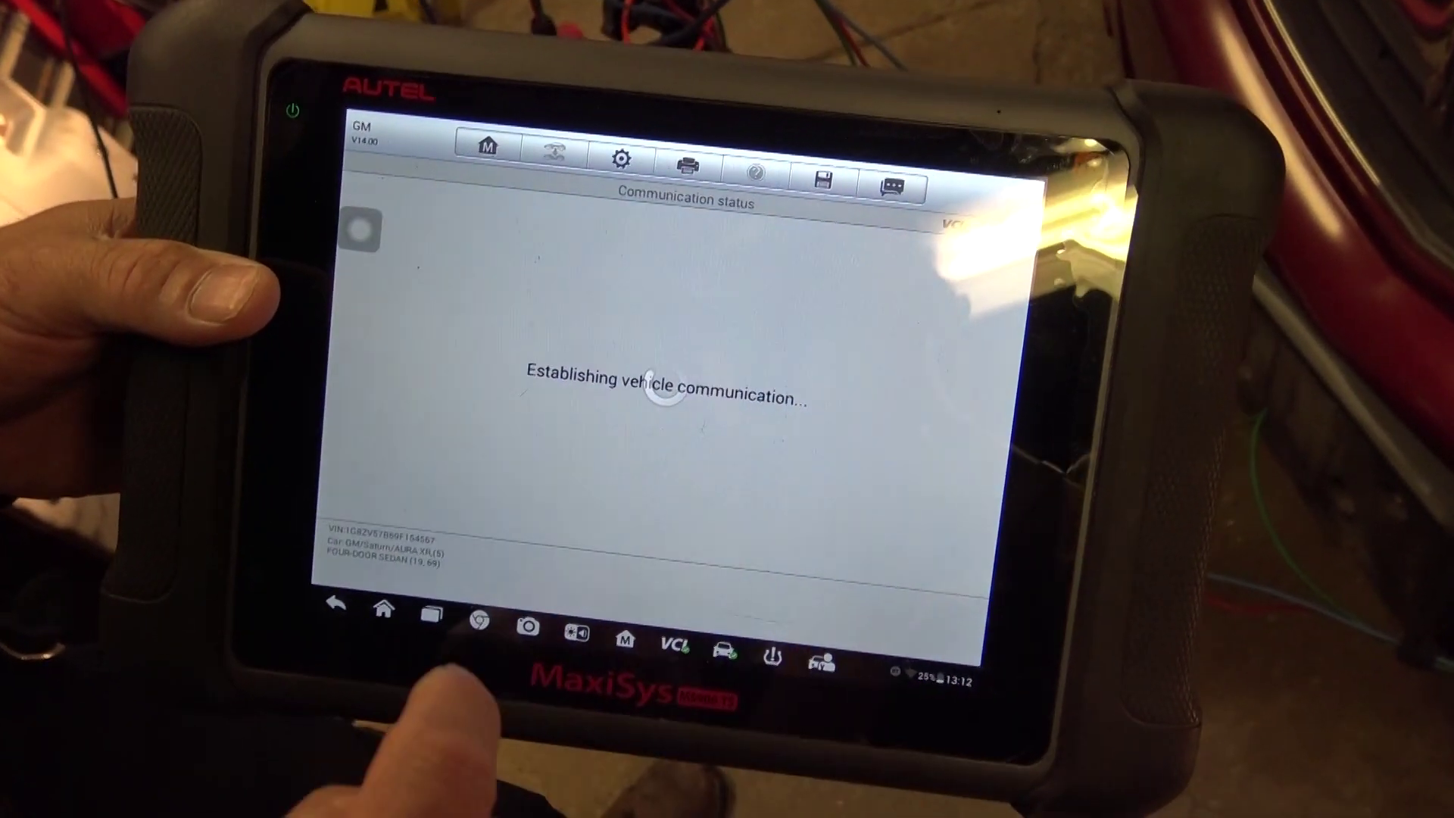